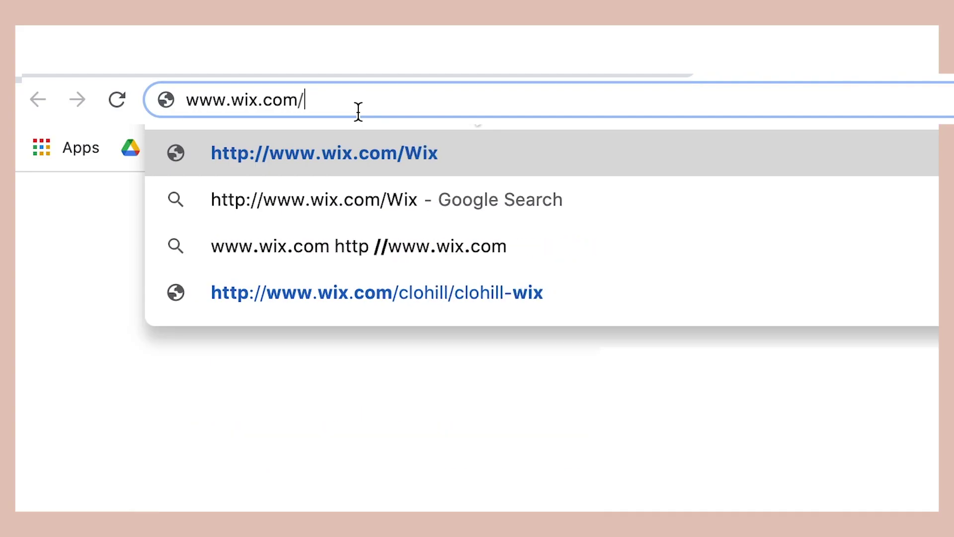
Load the Wix address, then look over Create New Site and the landing-page tutorial video
text(yN)
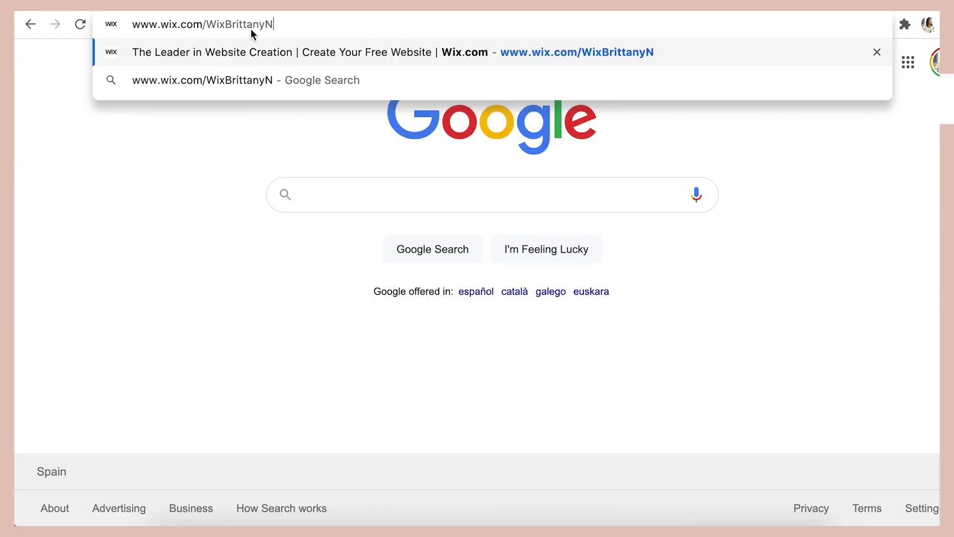
click(332, 53)
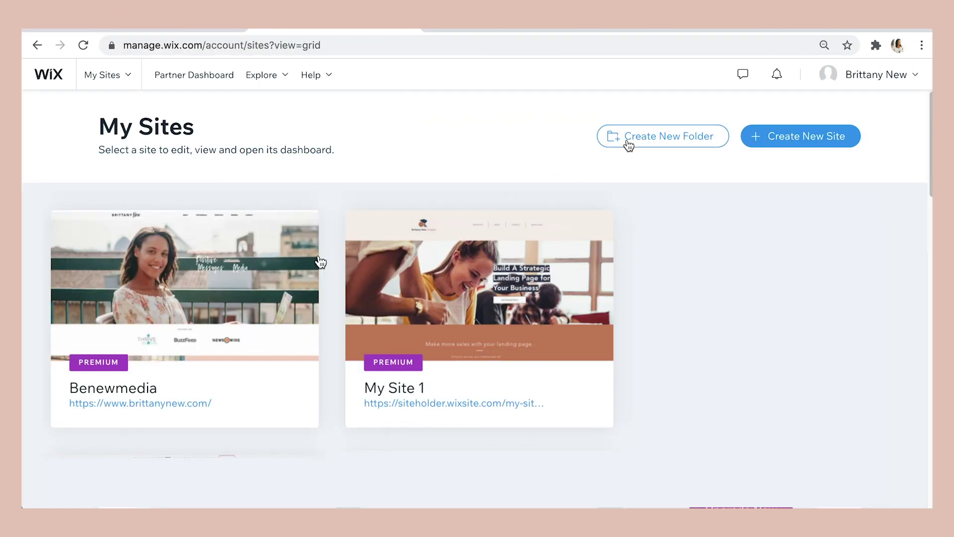
click(800, 136)
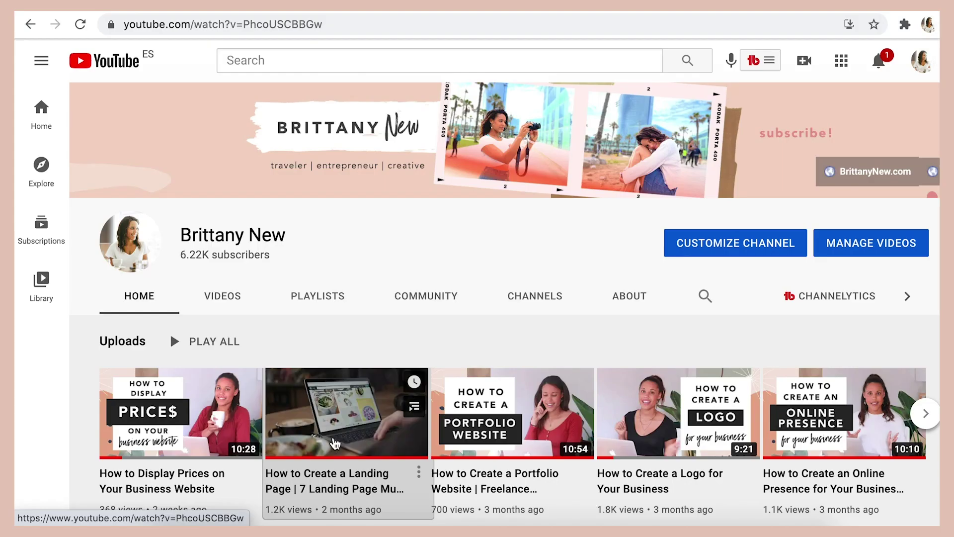
click(333, 440)
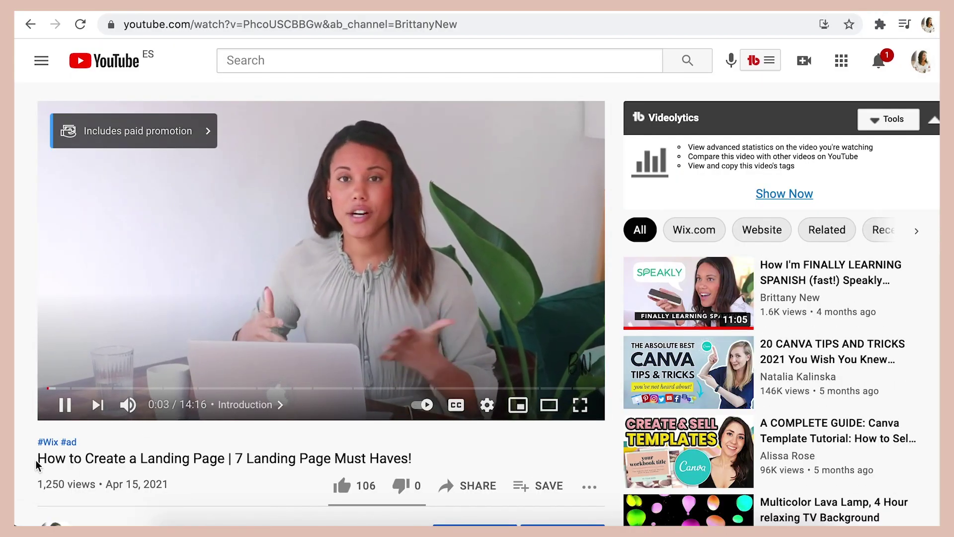
drag(38, 458, 418, 457)
click(372, 457)
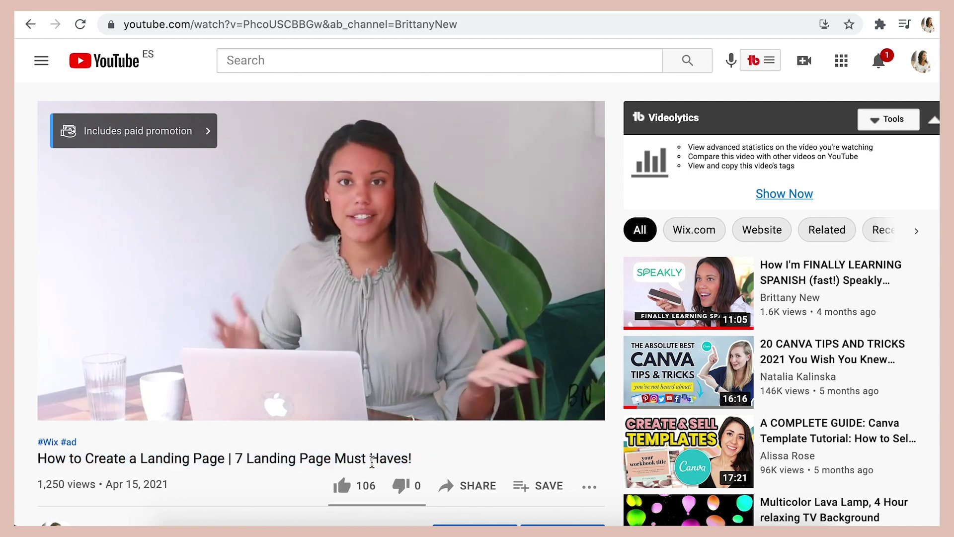
View My Site 1 live and test its sign-up form, accepting the terms and conditions
drag(38, 458, 646, 117)
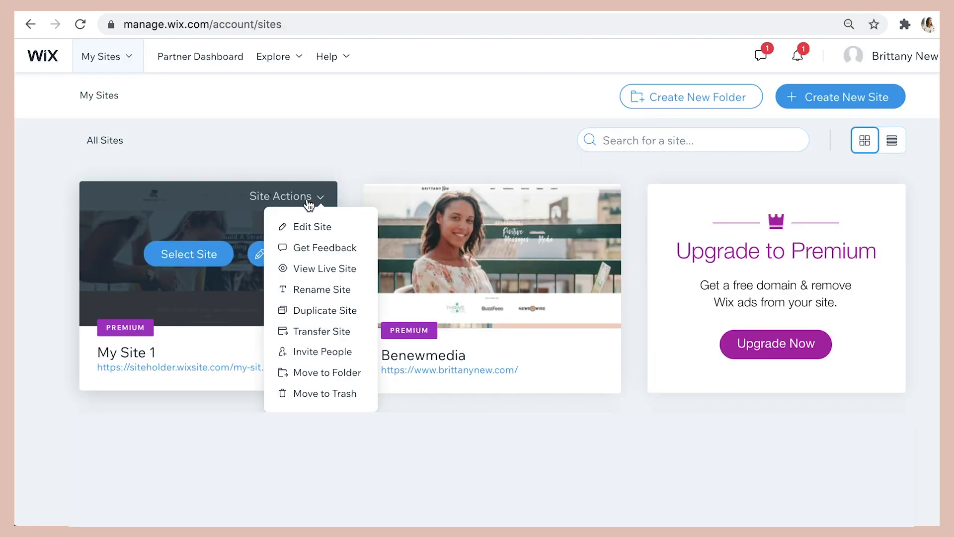
click(320, 268)
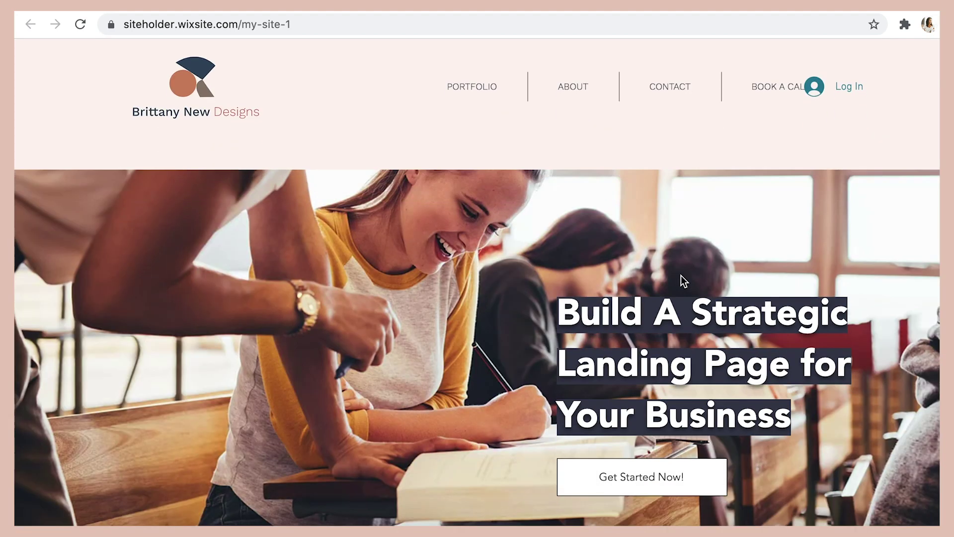
scroll(785, 385, down, 15)
scroll(780, 388, down, 15)
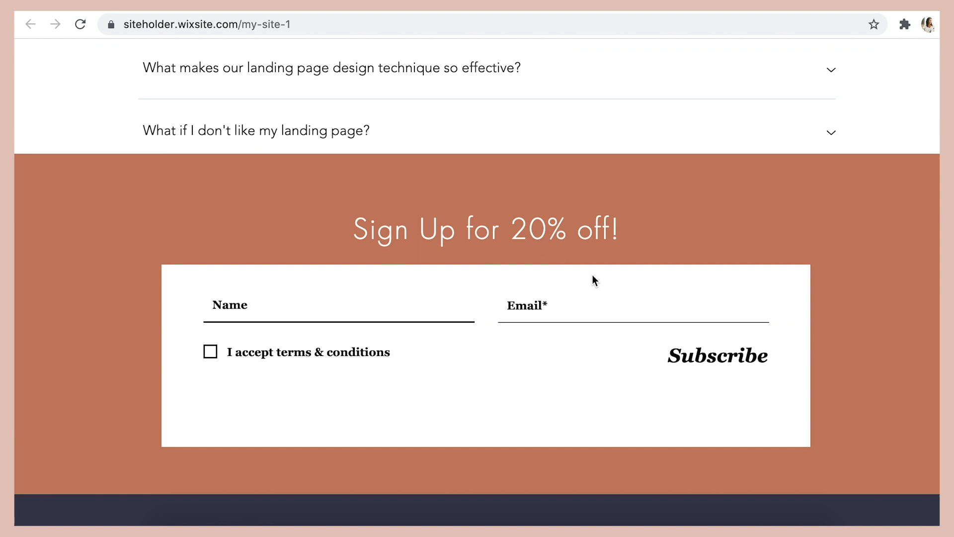
click(577, 311)
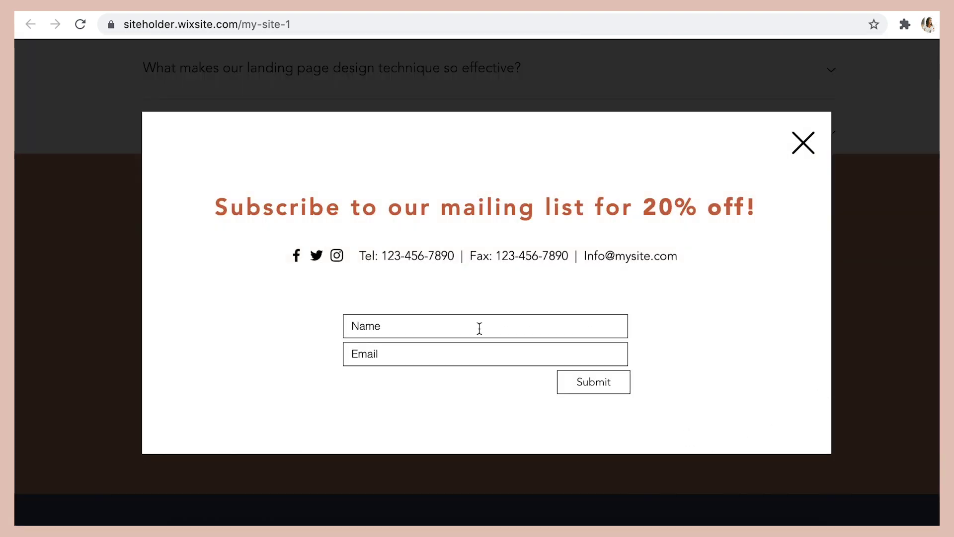
click(796, 150)
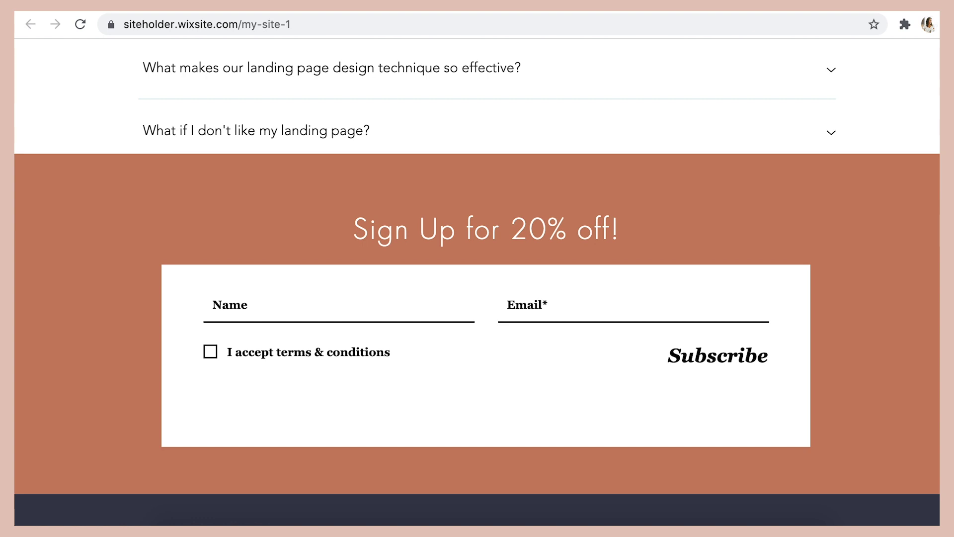
click(210, 353)
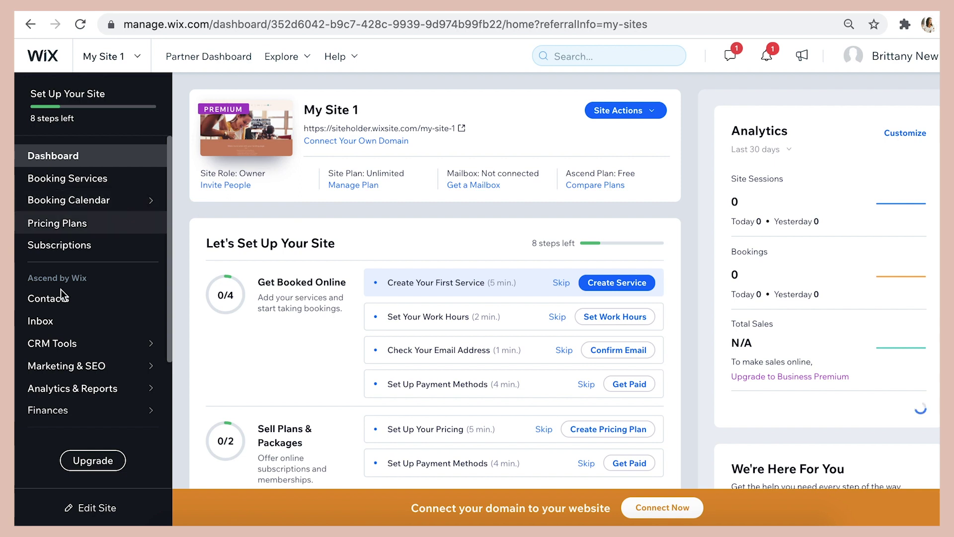
Go to CRM Tools > Automations and start a + New Automation
mouse_move(66, 351)
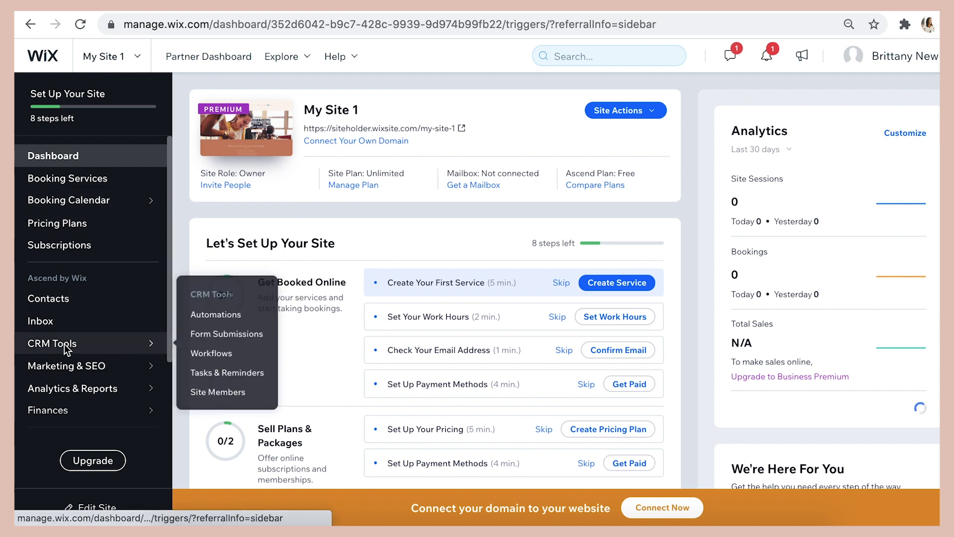
click(64, 345)
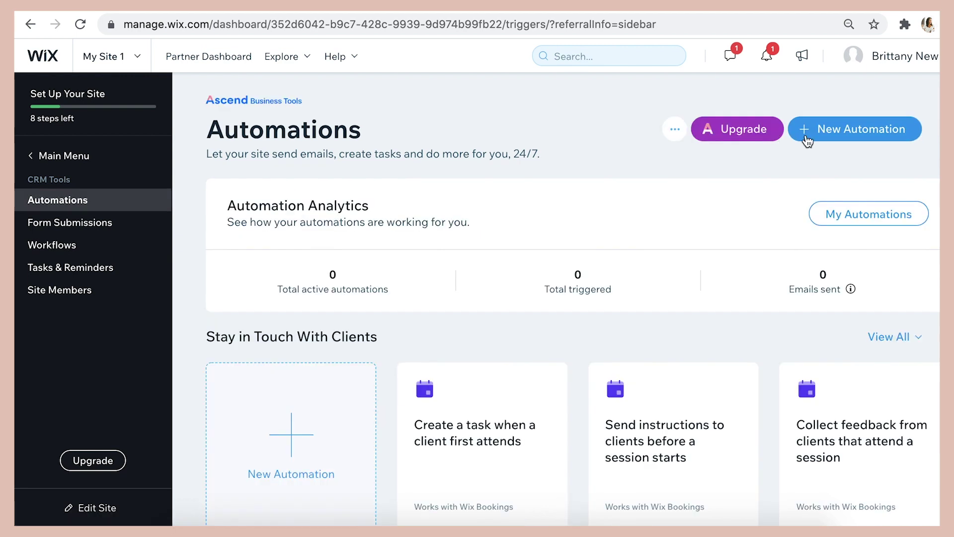
click(830, 131)
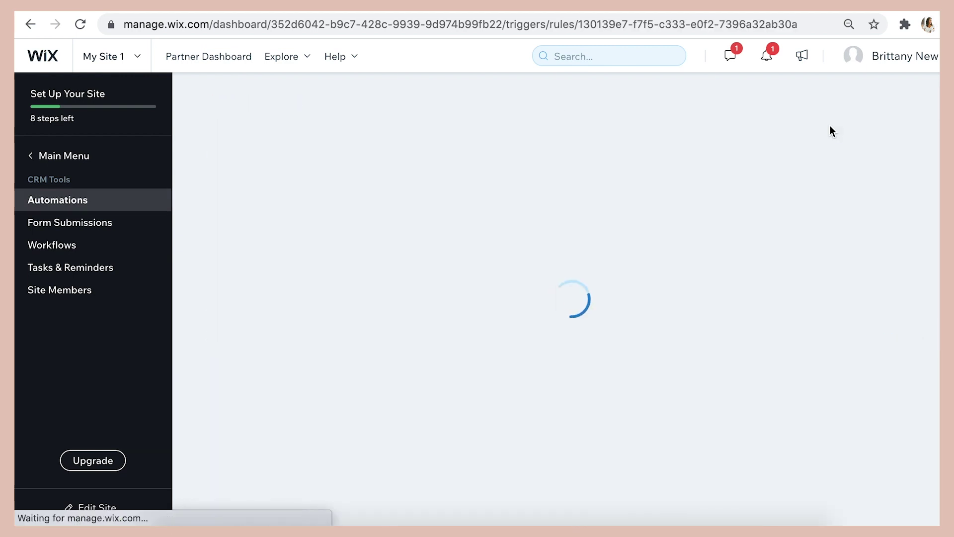
Title the automation 'Welcome Sequence', trigger it from Wix Forms, and add Send email to contacts
text(Welcome Se)
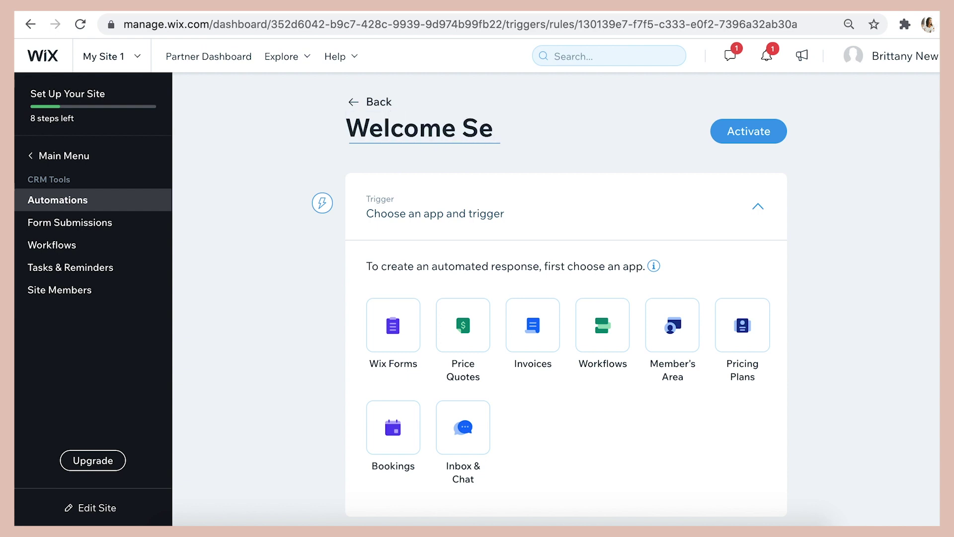
text(quence)
click(442, 226)
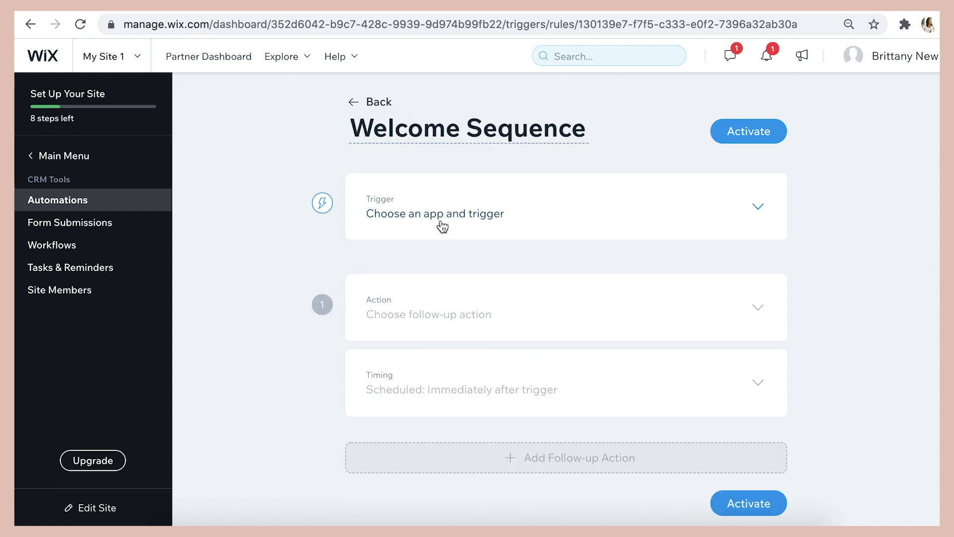
click(443, 225)
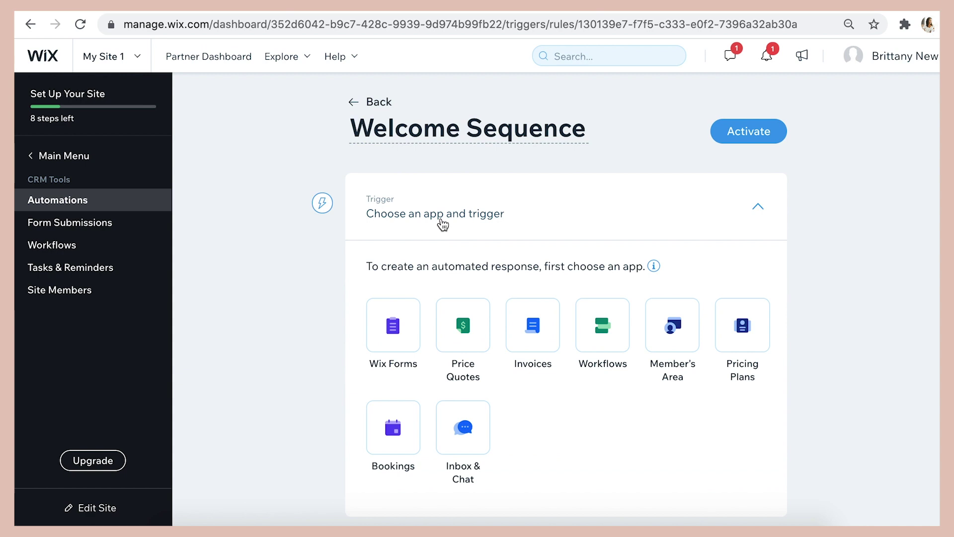
click(393, 333)
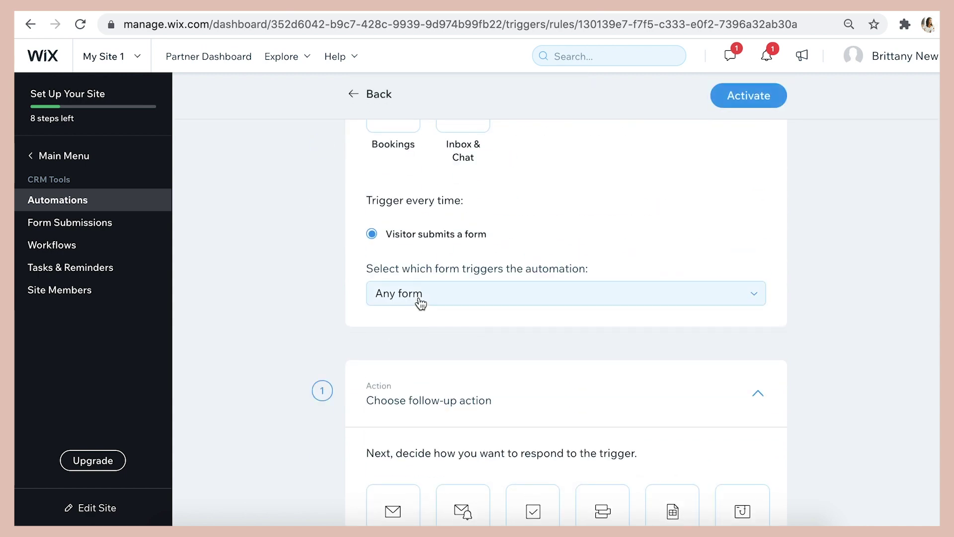
click(405, 292)
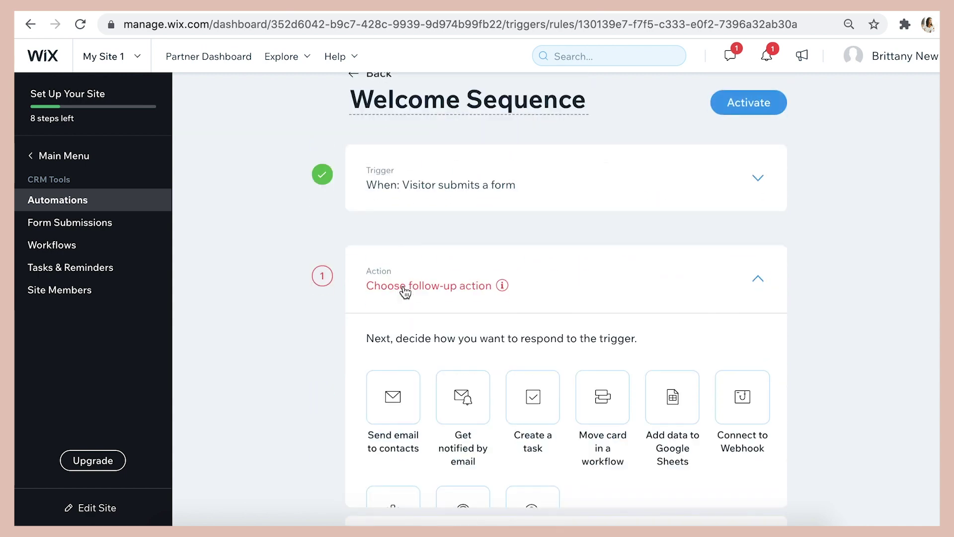
click(390, 404)
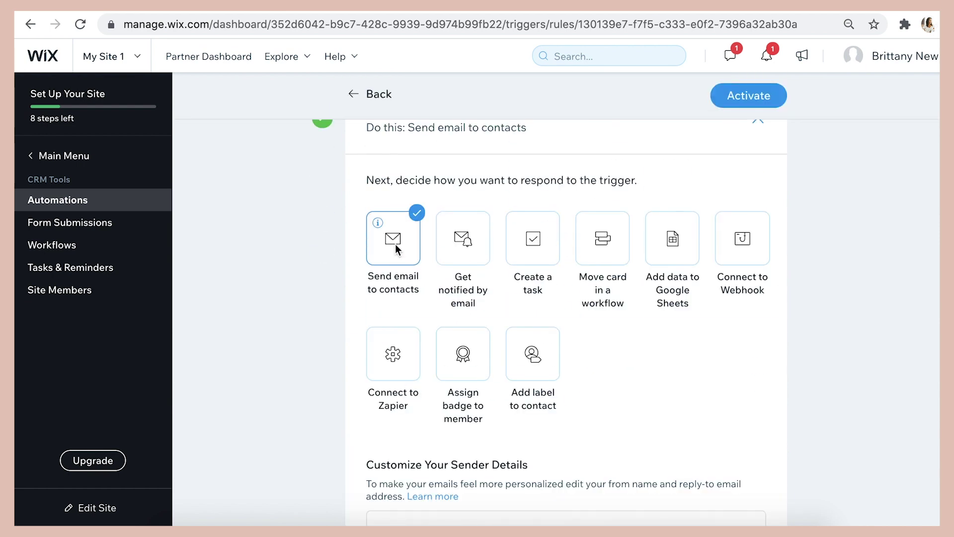
Close the sender details editor without saving, keeping the no-reply sender, and scroll to Create Your Email
scroll(332, 286, down, 5)
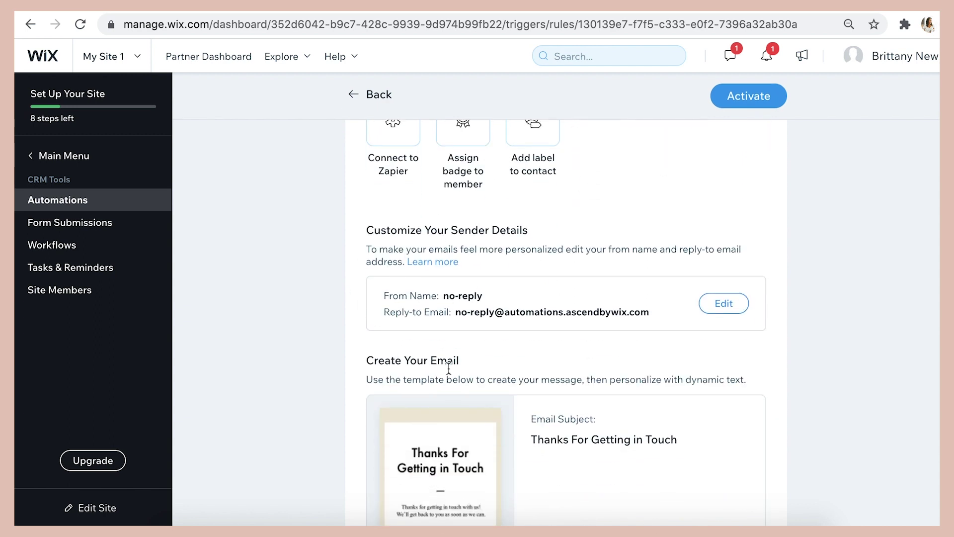
click(723, 304)
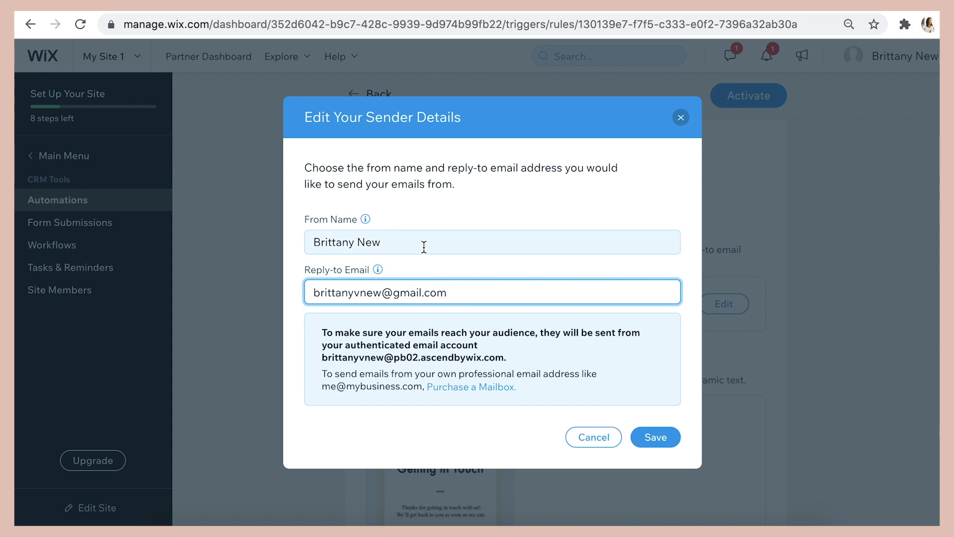
click(424, 247)
click(489, 301)
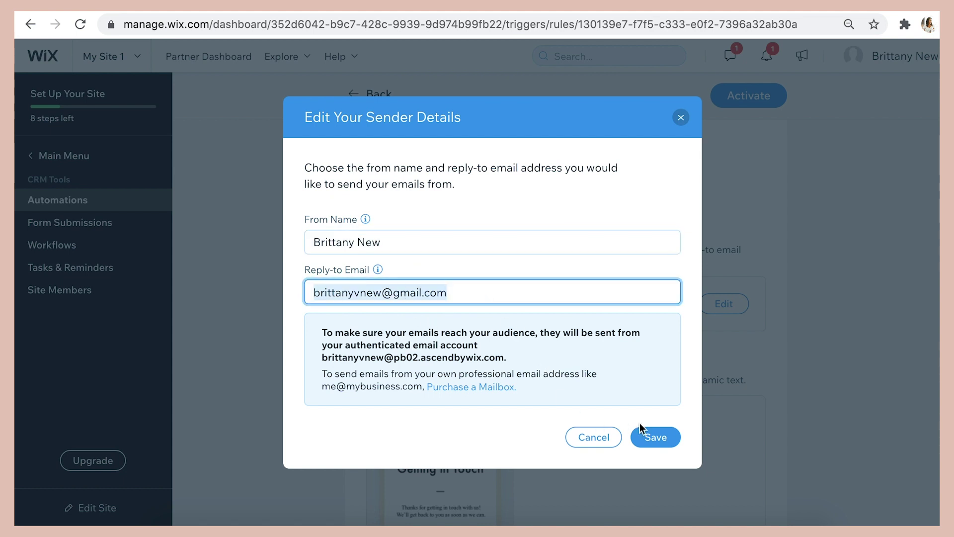
click(678, 125)
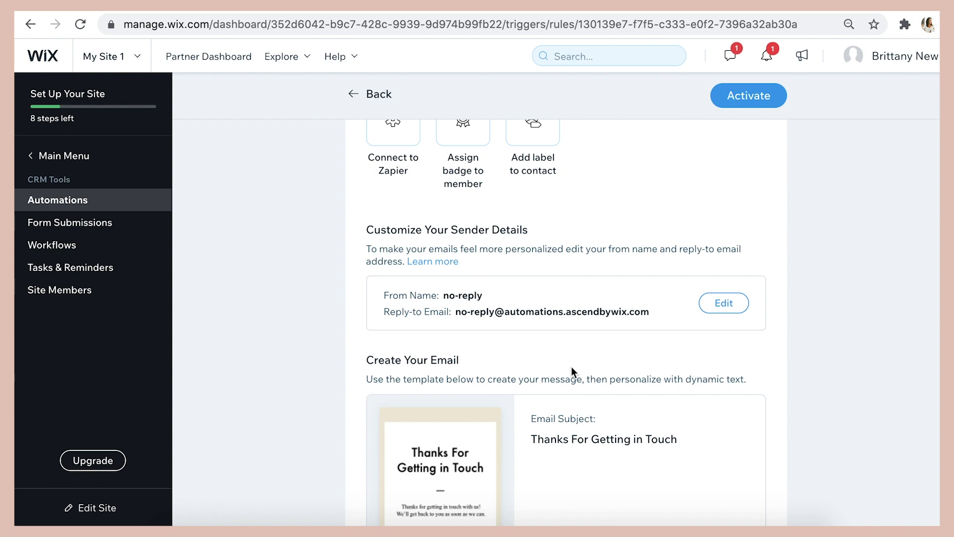
scroll(570, 366, down, 5)
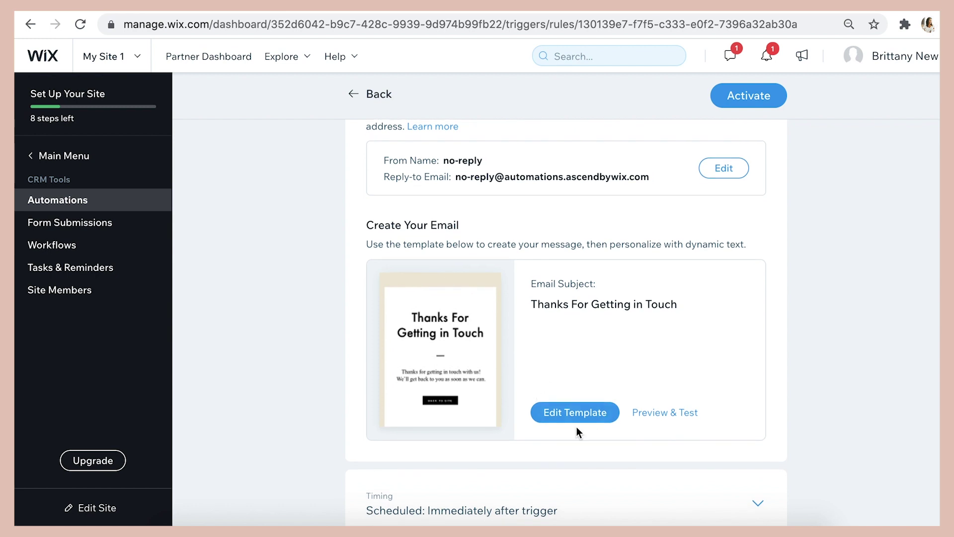
Edit the template's intro to 'Thank you for subscribing to my email list!' plus a new line
click(572, 414)
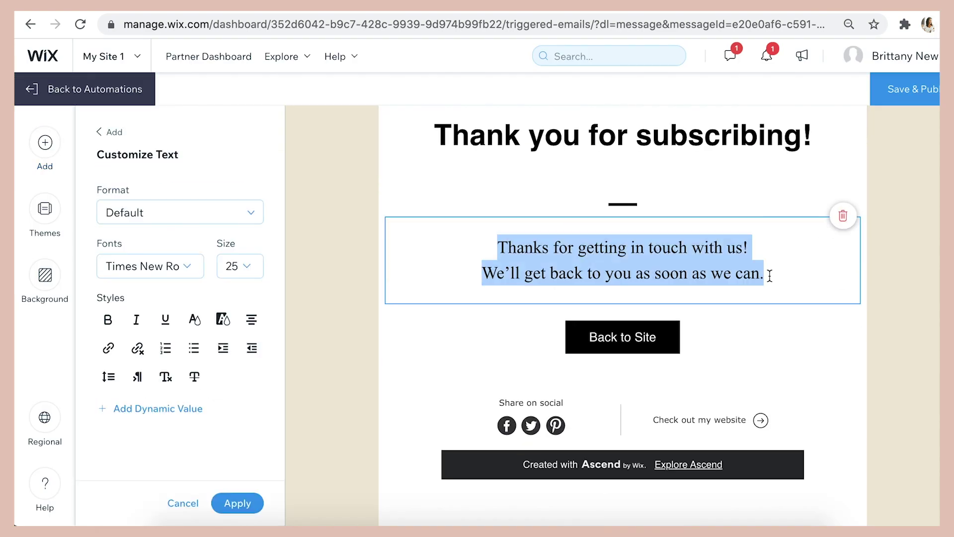
text(Thank you for subscribing to my email list!)
key(Return)
text(Here you'll be the first to rec)
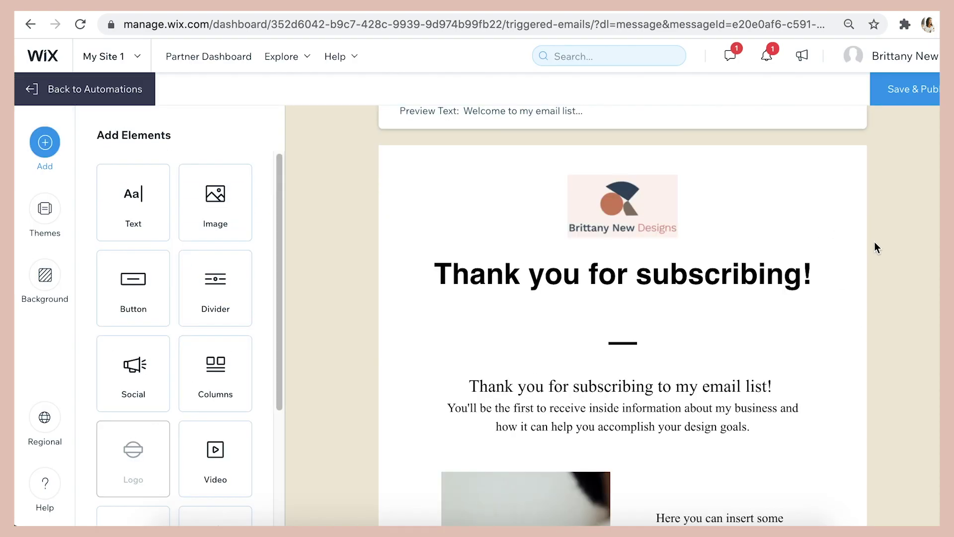
Scroll up and down through the email to review the rewritten content
scroll(716, 247, up, 3)
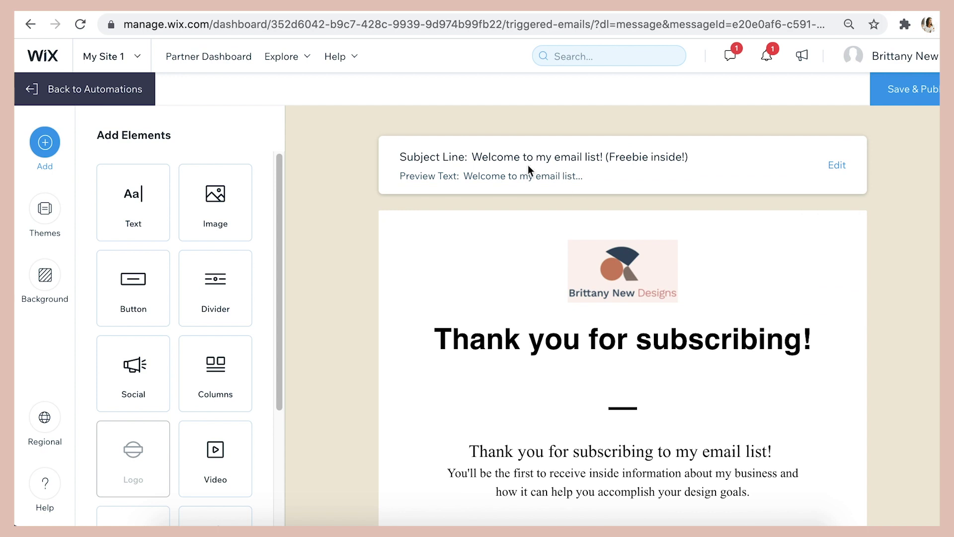
scroll(667, 335, down, 3)
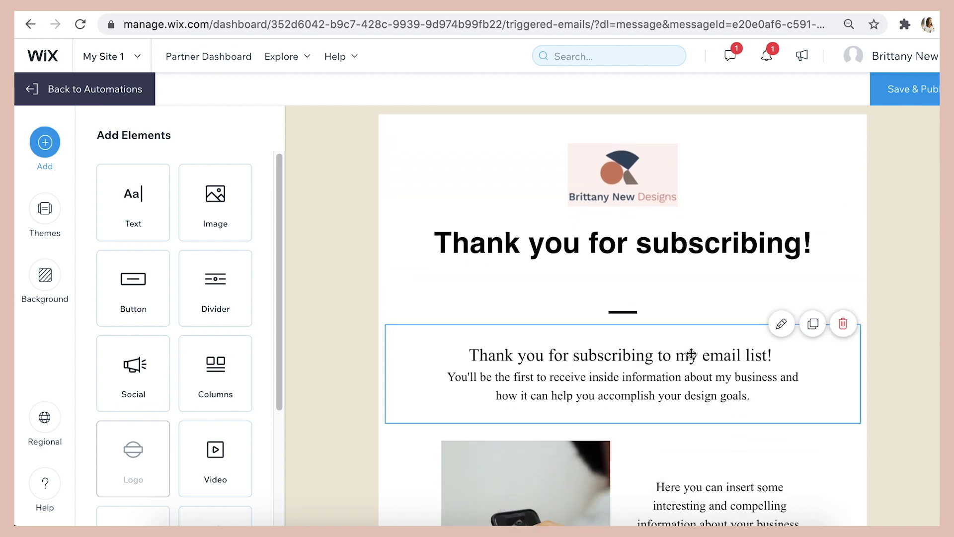
scroll(673, 351, down, 5)
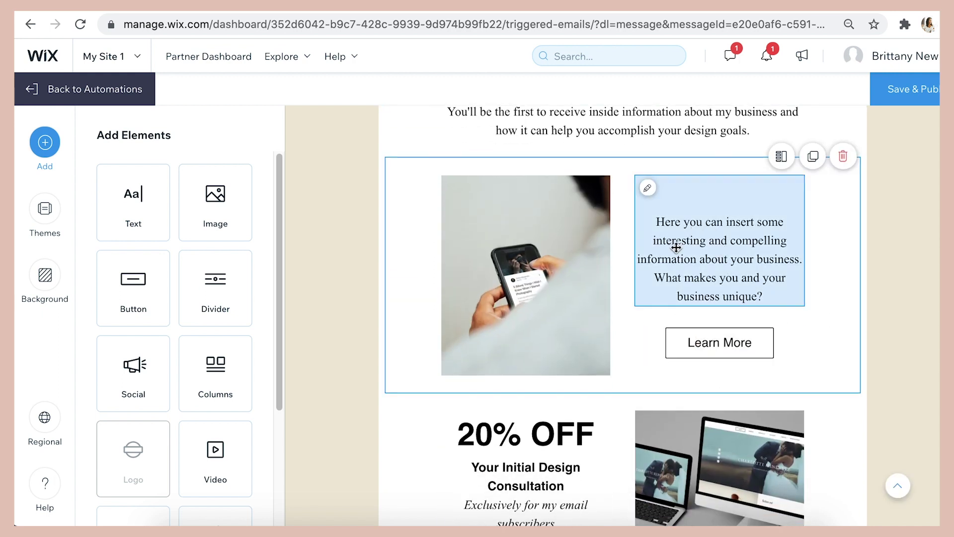
scroll(652, 251, down, 5)
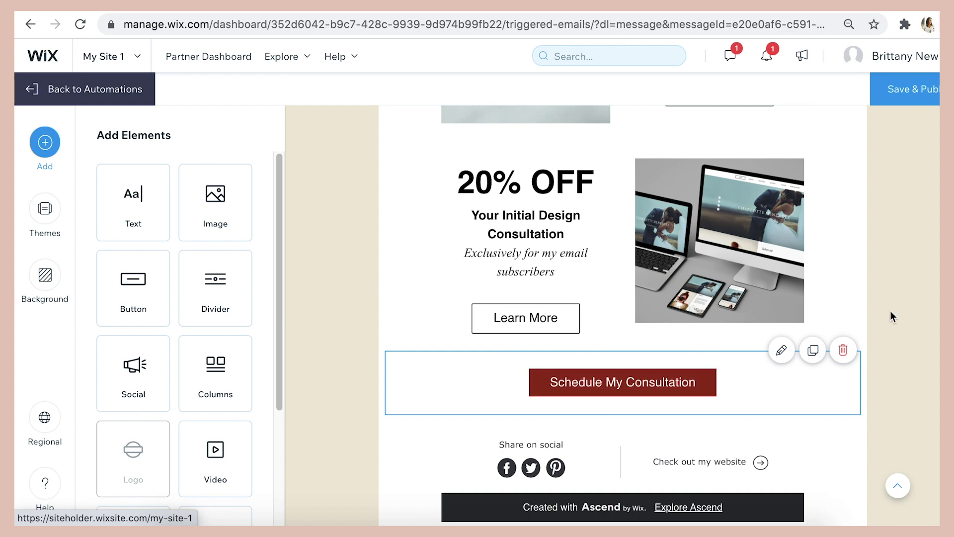
scroll(902, 257, up, 10)
scroll(716, 247, up, 2)
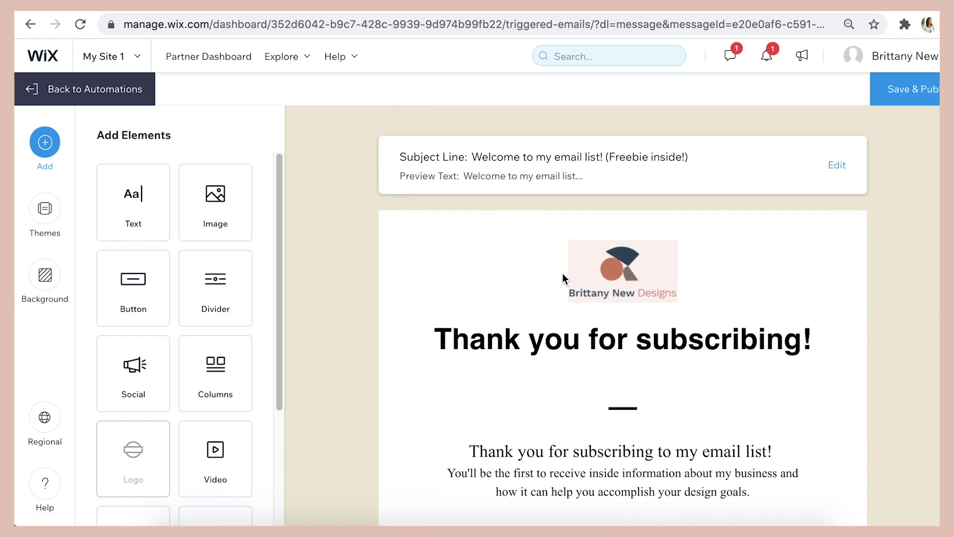
scroll(564, 277, down, 1)
scroll(646, 338, down, 2)
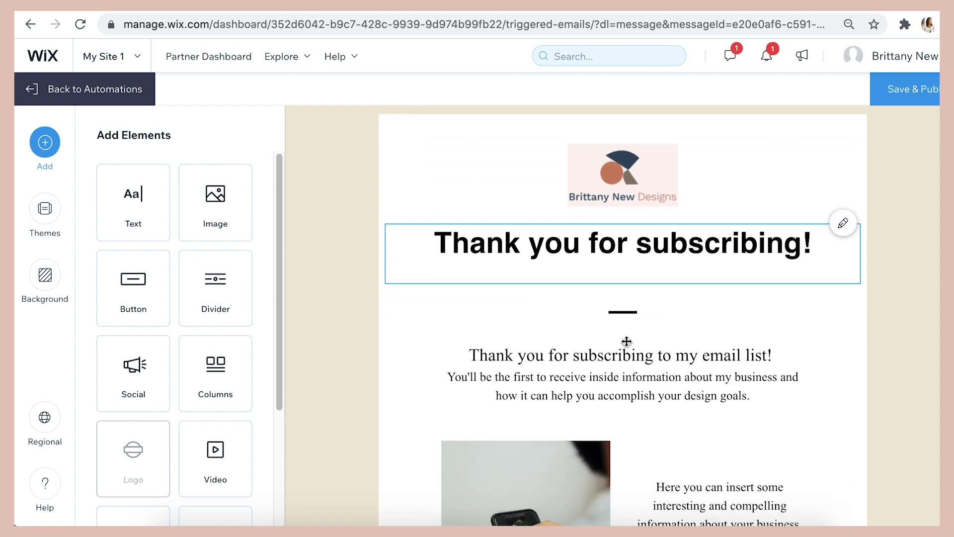
In Timing, try a custom delay in days, then set the email to send Immediately
scroll(695, 357, down, 7)
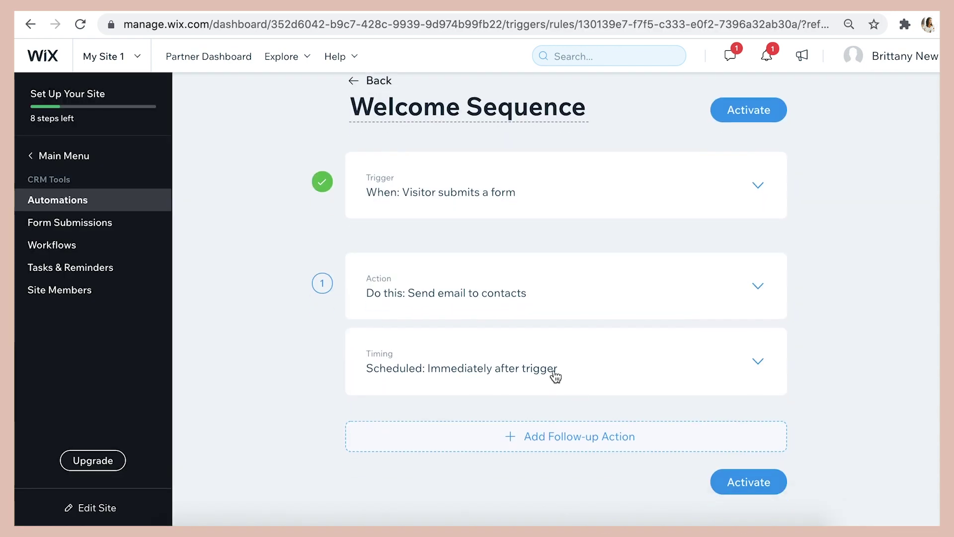
click(555, 376)
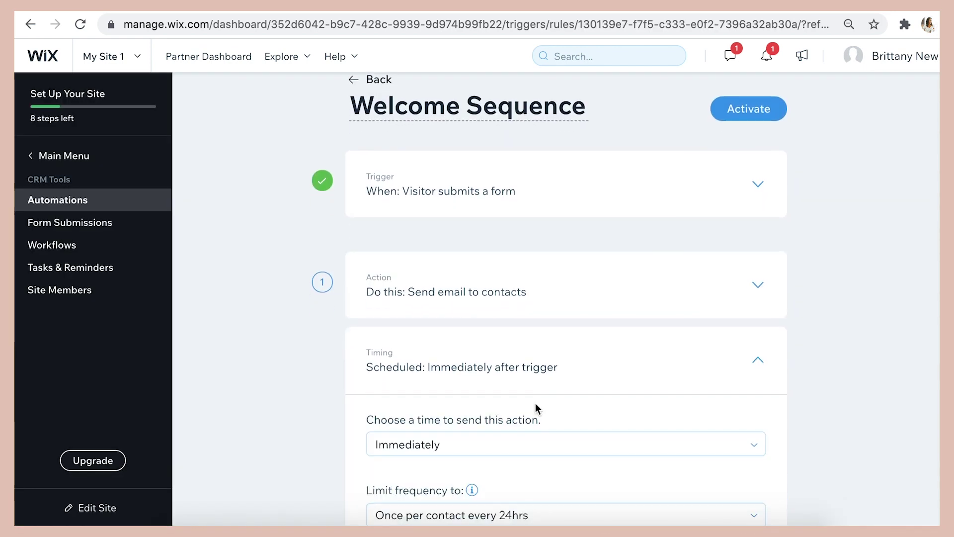
scroll(535, 403, down, 2)
click(528, 339)
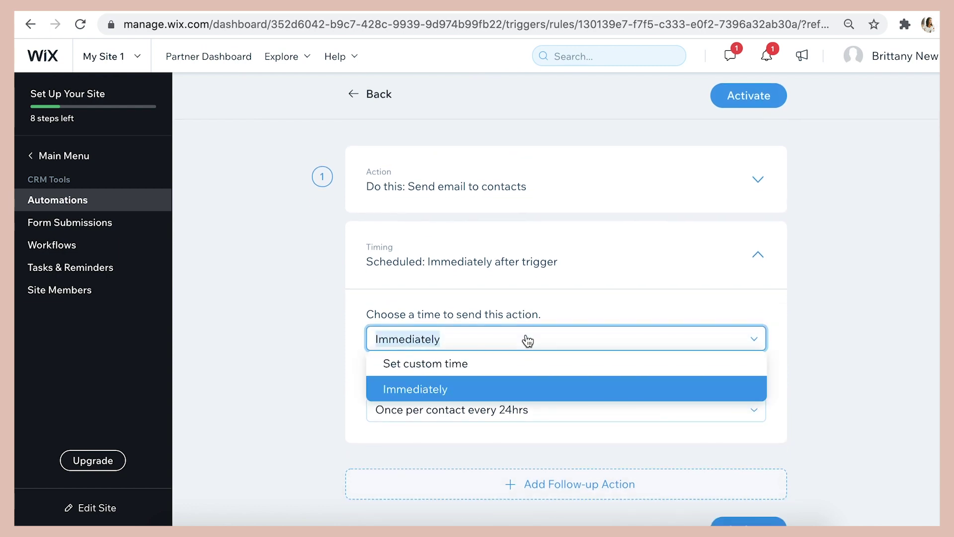
click(519, 360)
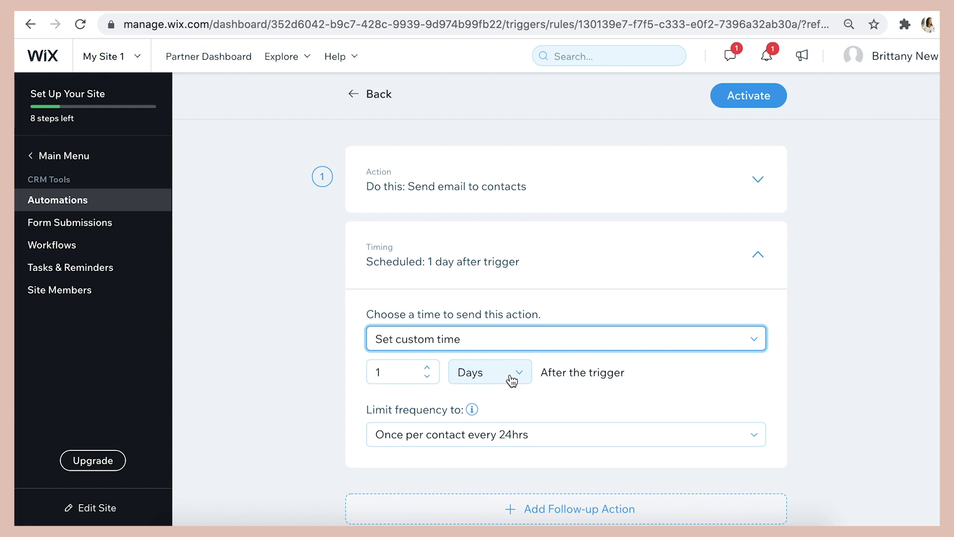
click(512, 380)
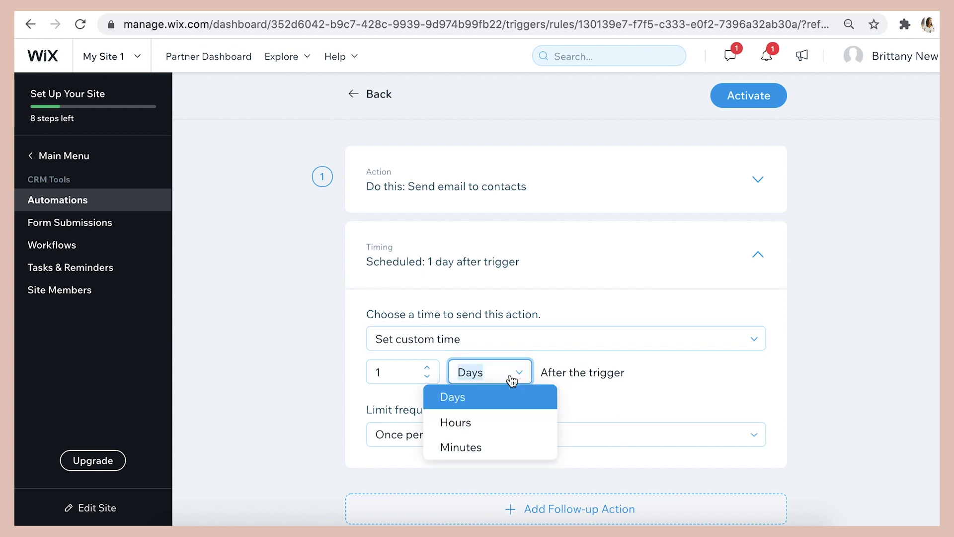
click(507, 373)
click(503, 346)
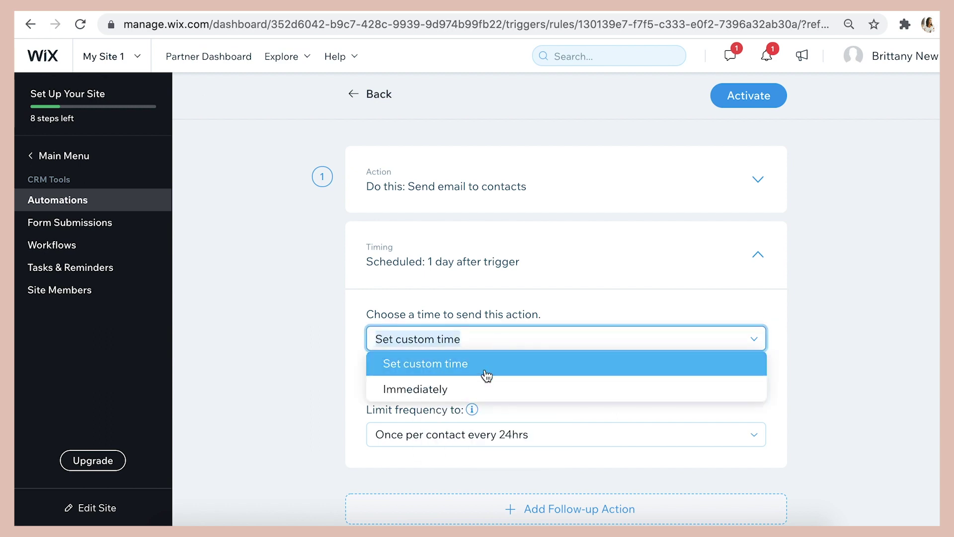
click(485, 387)
Limit the email's frequency to once per contact every 24hrs
click(507, 410)
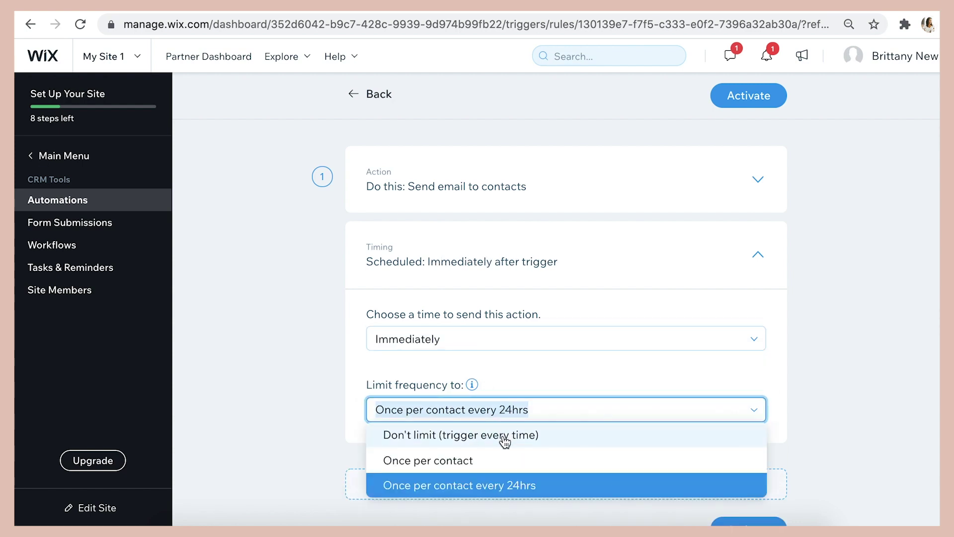
click(504, 436)
click(505, 413)
click(505, 454)
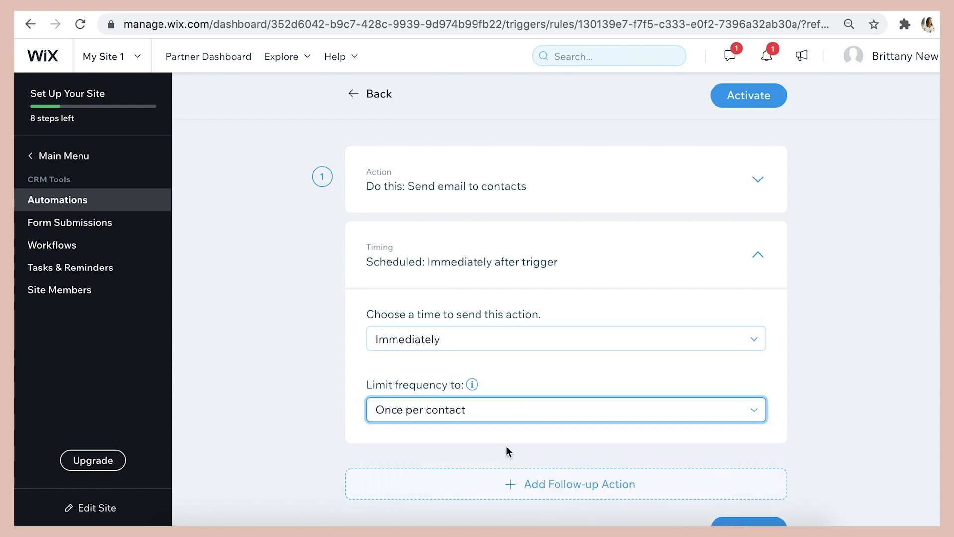
click(510, 412)
click(516, 485)
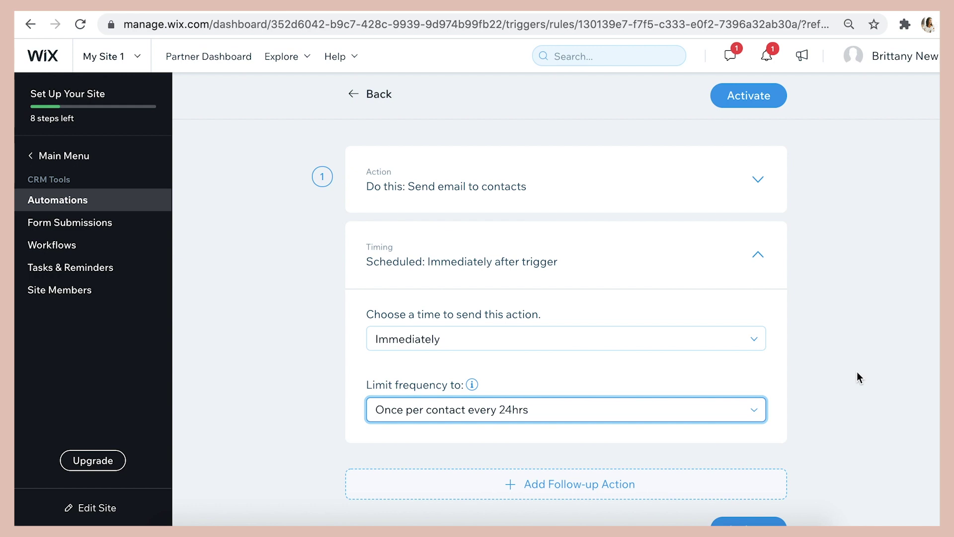
click(857, 371)
Add a send-email action as the automation's follow-up step
scroll(866, 371, down, 1)
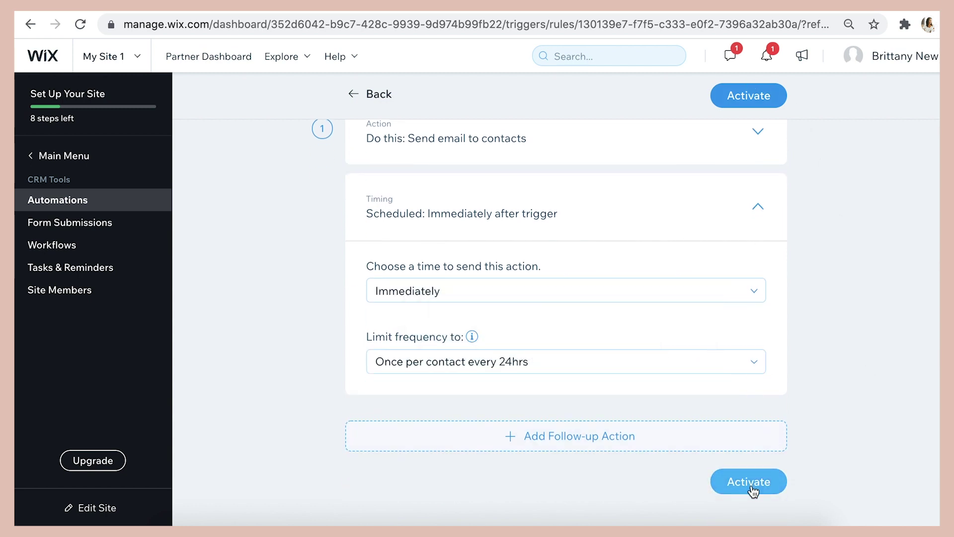
mouse_move(565, 438)
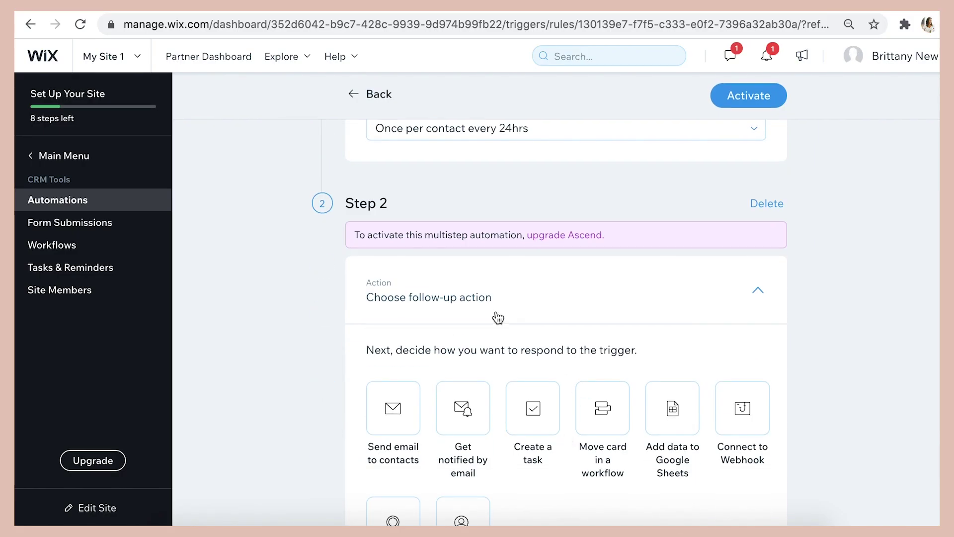
scroll(447, 358, down, 3)
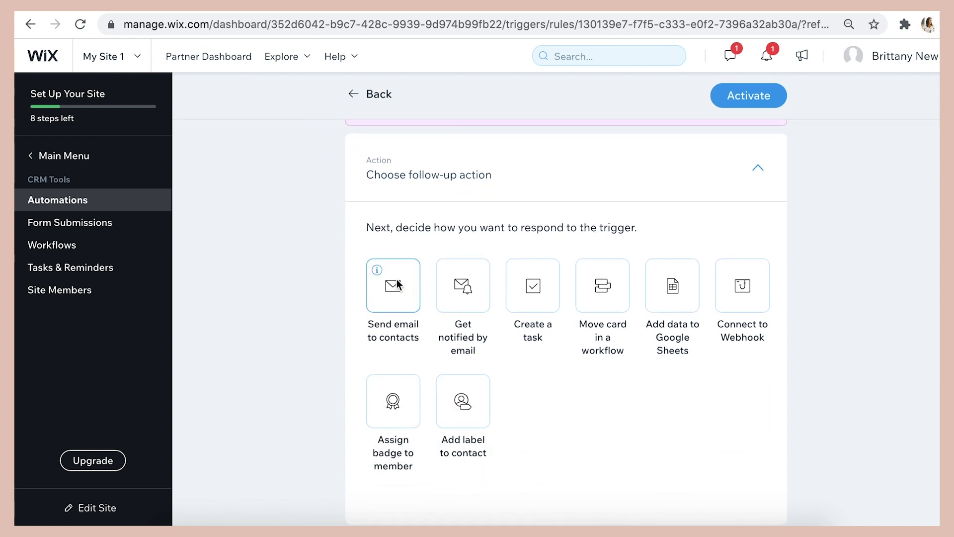
click(397, 284)
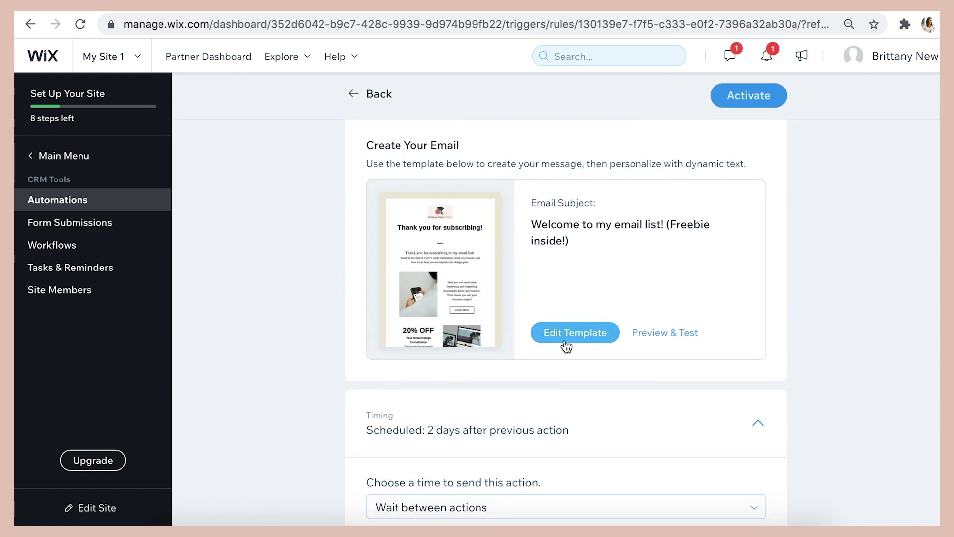
Increase the follow-up's wait between actions by one day and activate the automation
scroll(566, 318, down, 3)
click(385, 298)
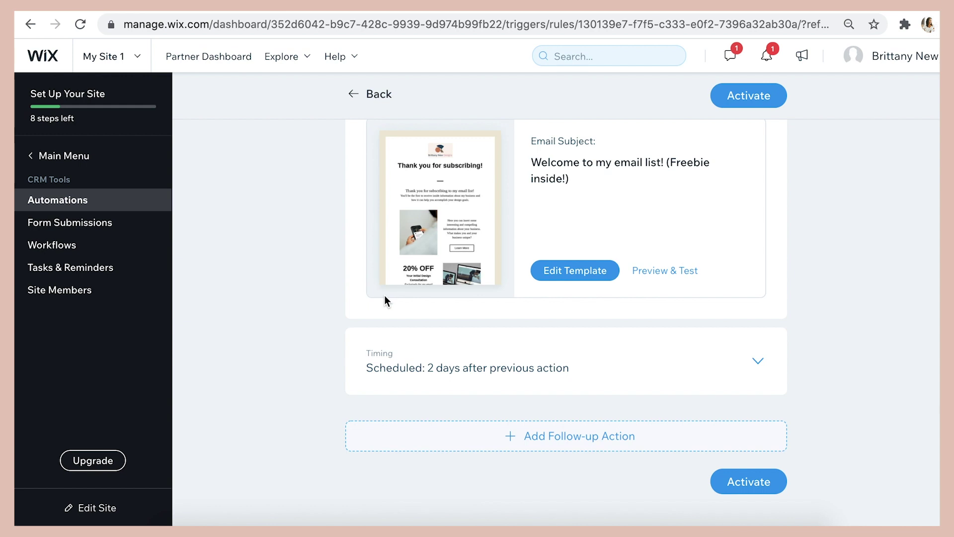
click(462, 368)
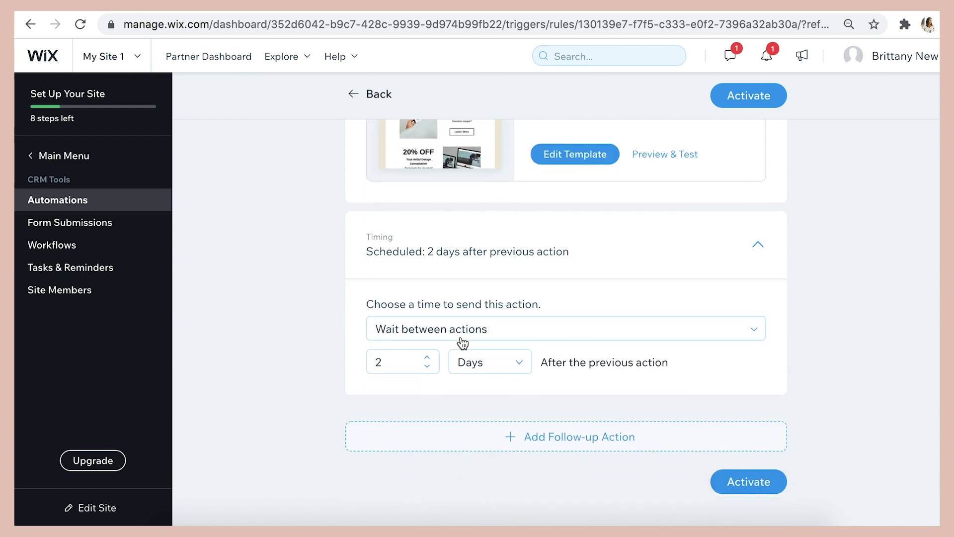
click(474, 367)
click(418, 353)
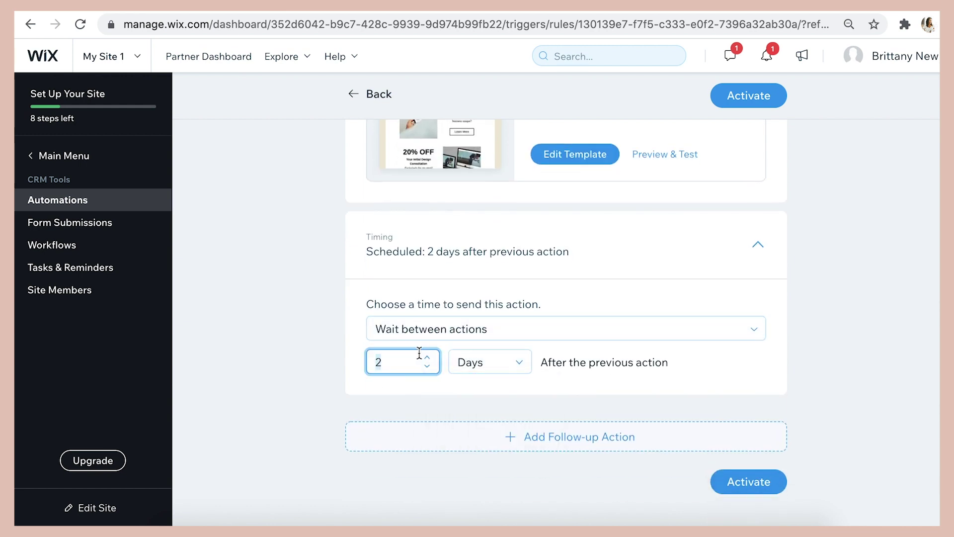
click(427, 357)
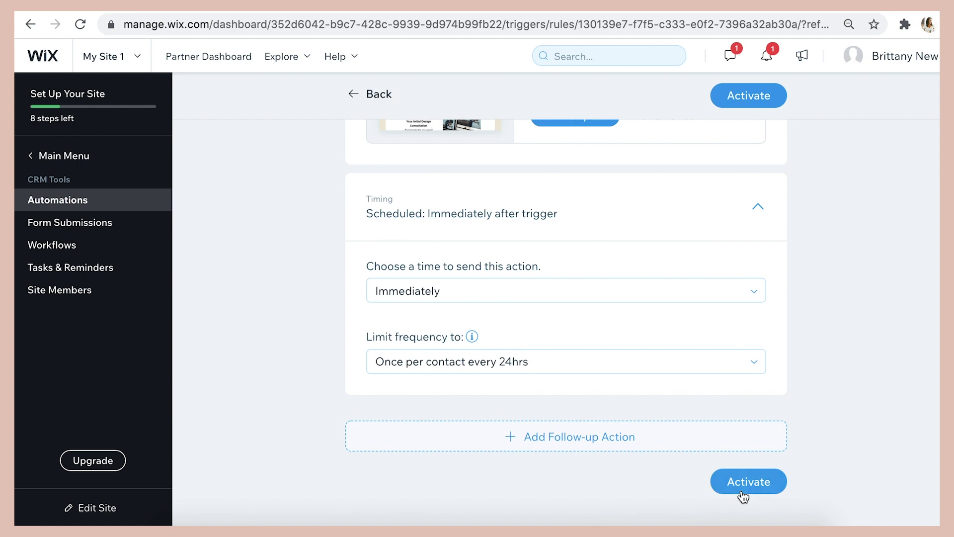
click(741, 490)
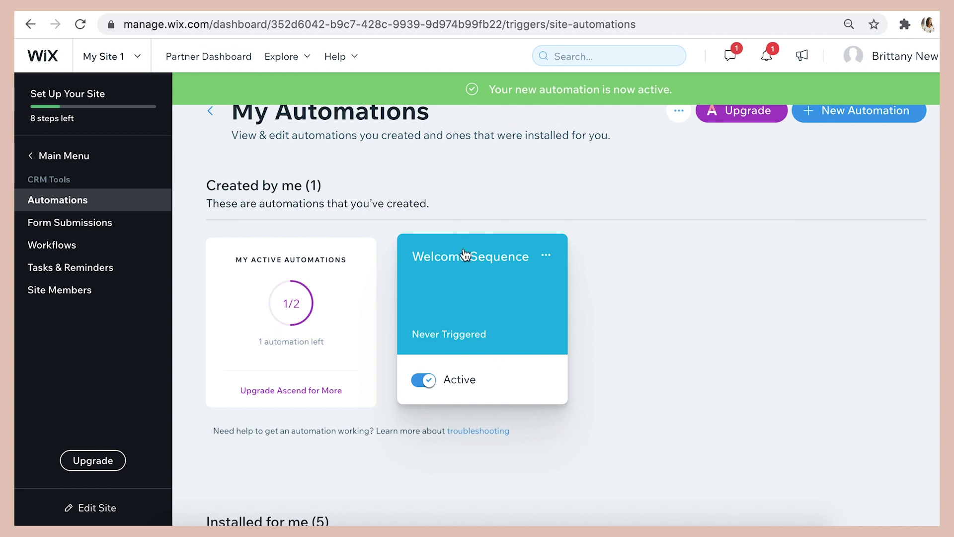
Toggle Welcome Sequence off and back on so it shows Active, then return to the main menu
click(424, 380)
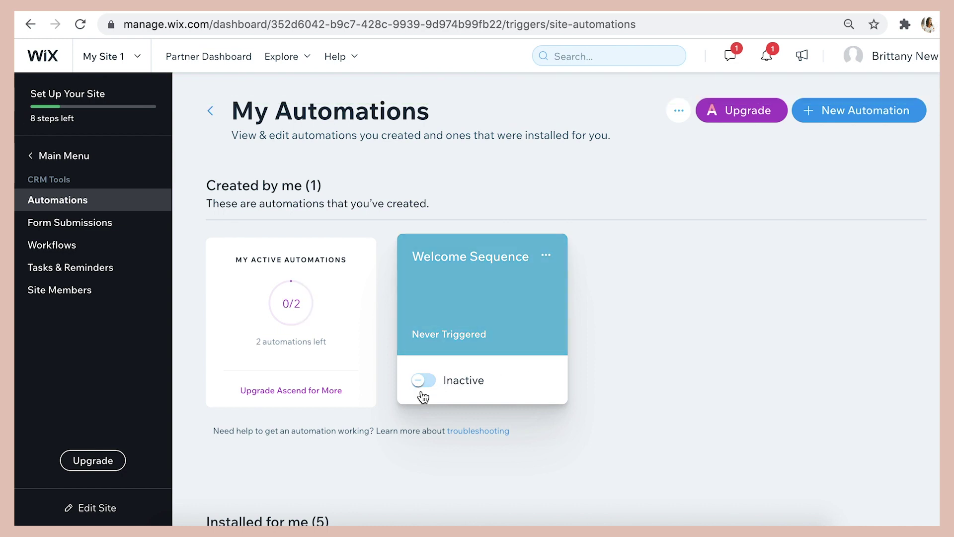
click(424, 381)
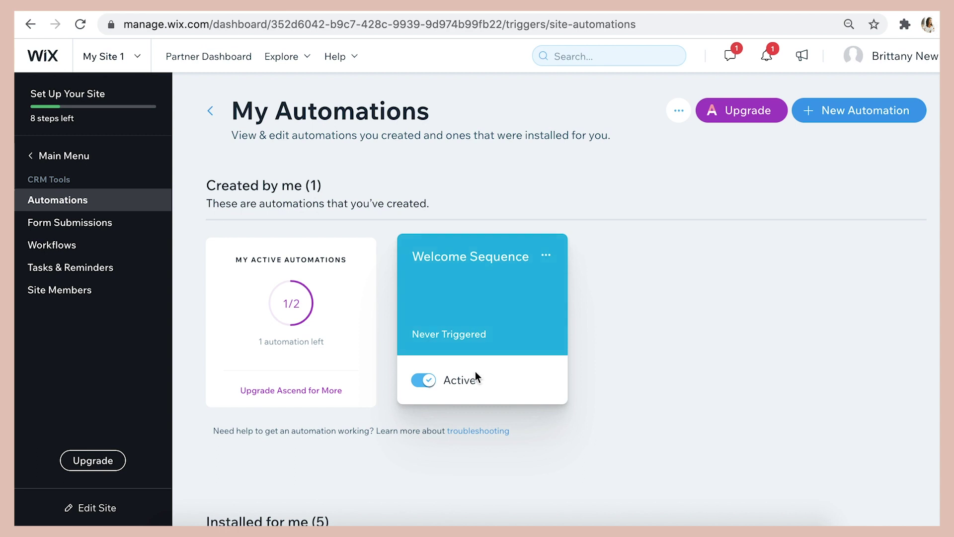
scroll(627, 375, down, 3)
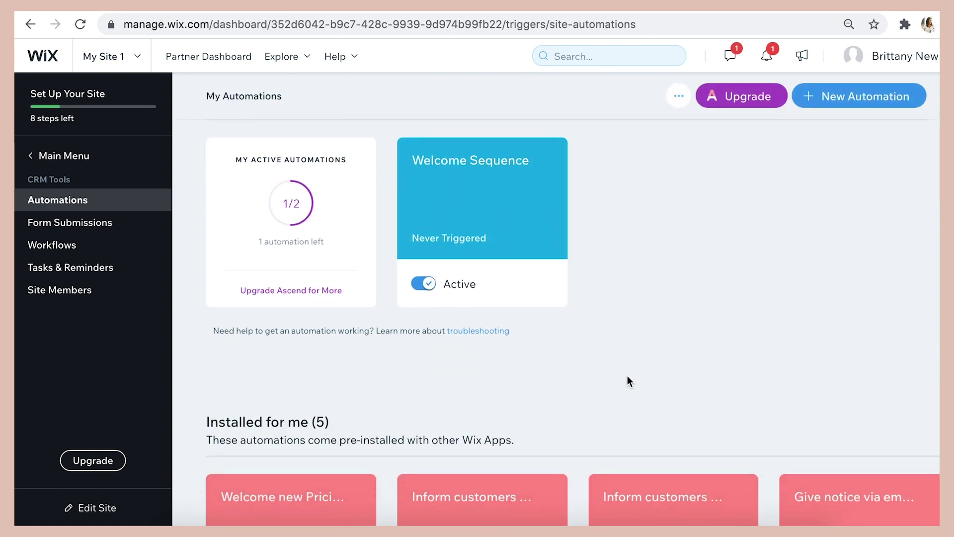
scroll(627, 381, down, 1)
scroll(570, 311, up, 4)
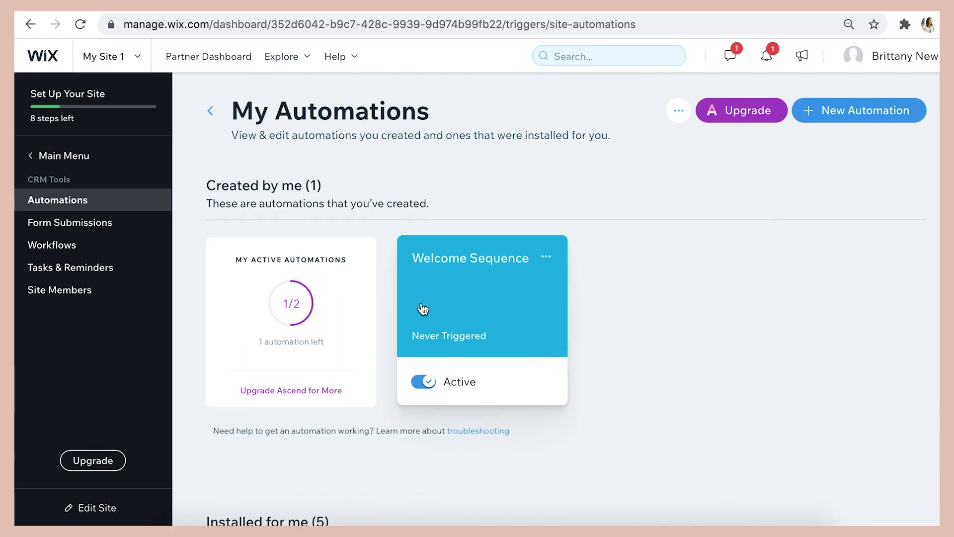
click(46, 157)
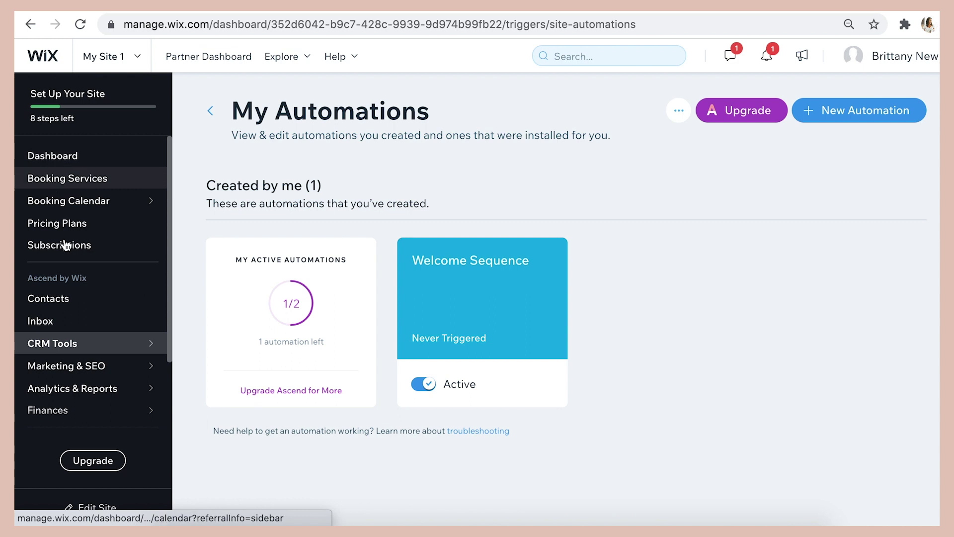
Under Marketing & SEO > Email Marketing, start a campaign from the Send a newsletter template
click(87, 370)
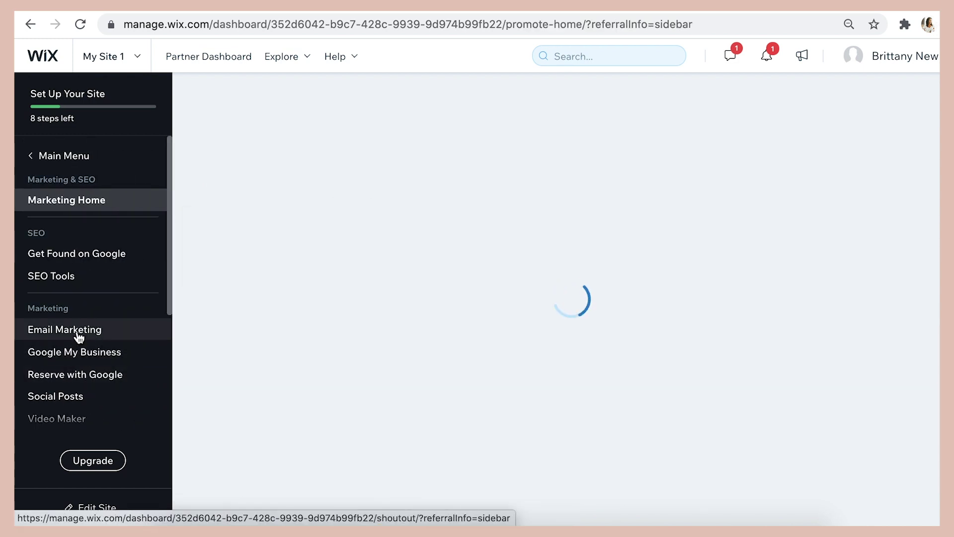
click(79, 335)
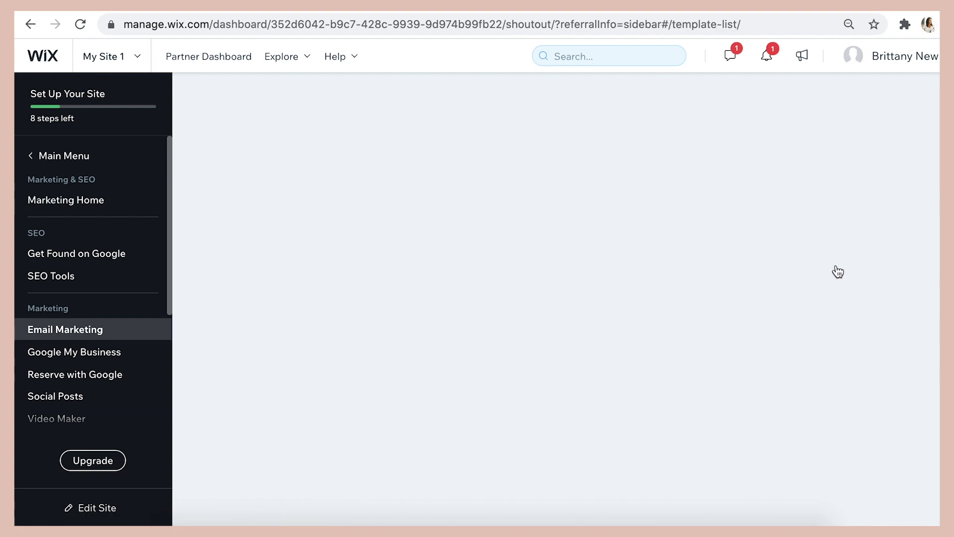
scroll(630, 336, down, 3)
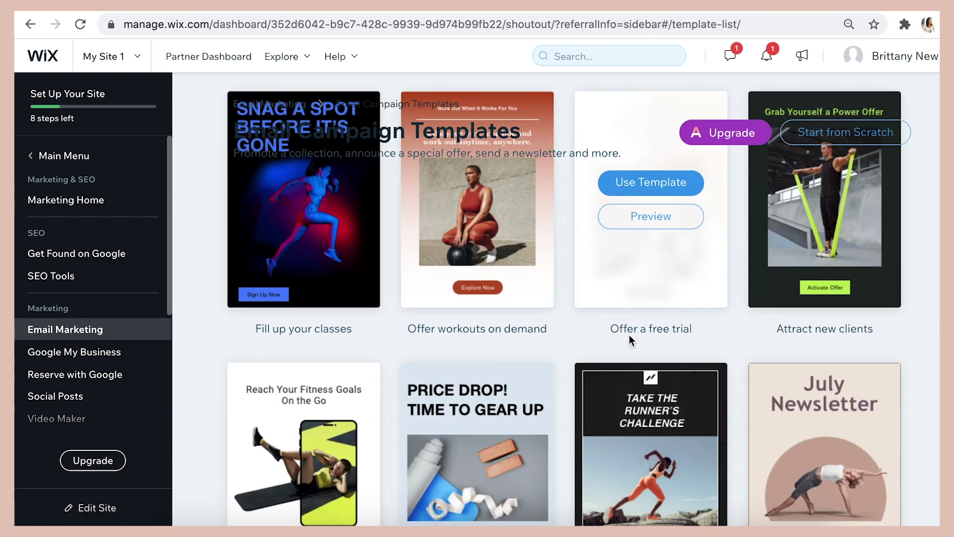
scroll(629, 335, down, 5)
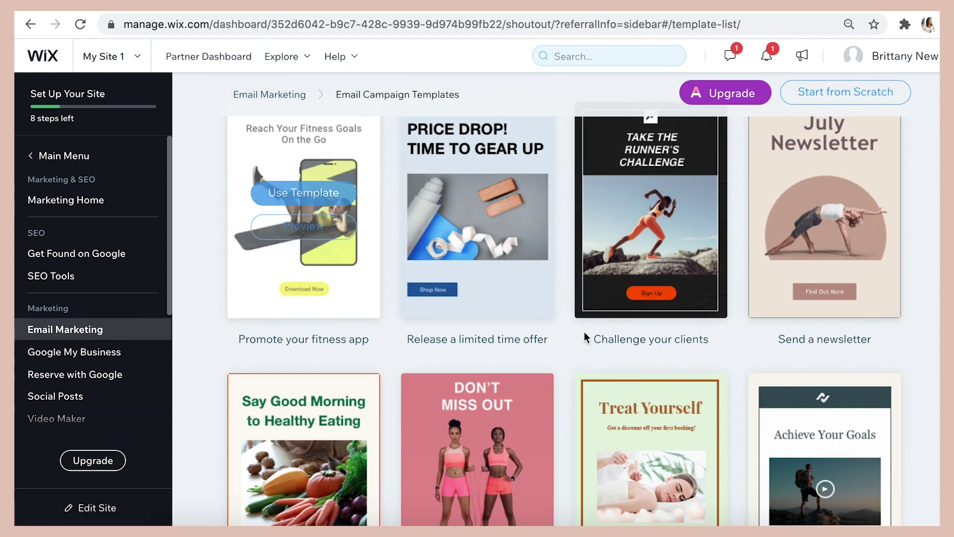
mouse_move(710, 224)
mouse_move(796, 230)
scroll(796, 230, up, 1)
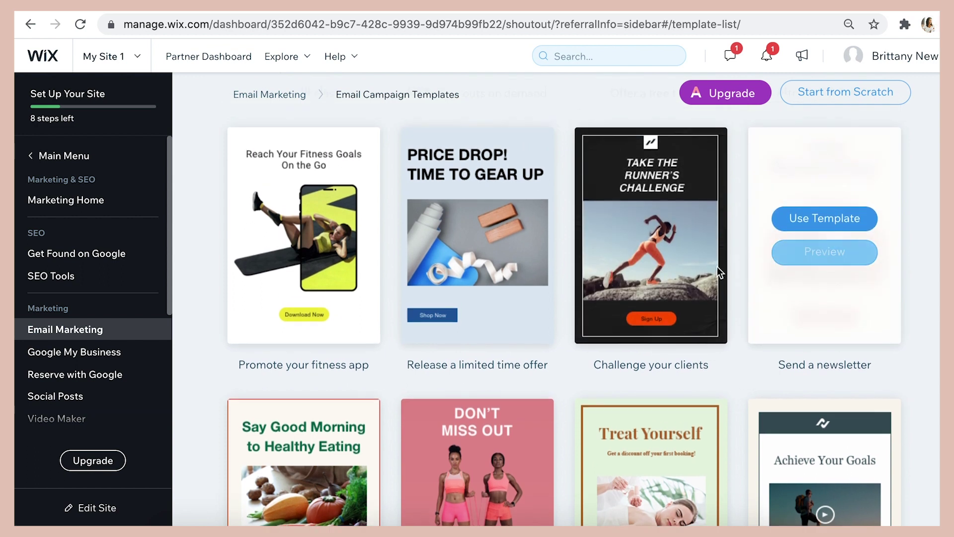
click(848, 220)
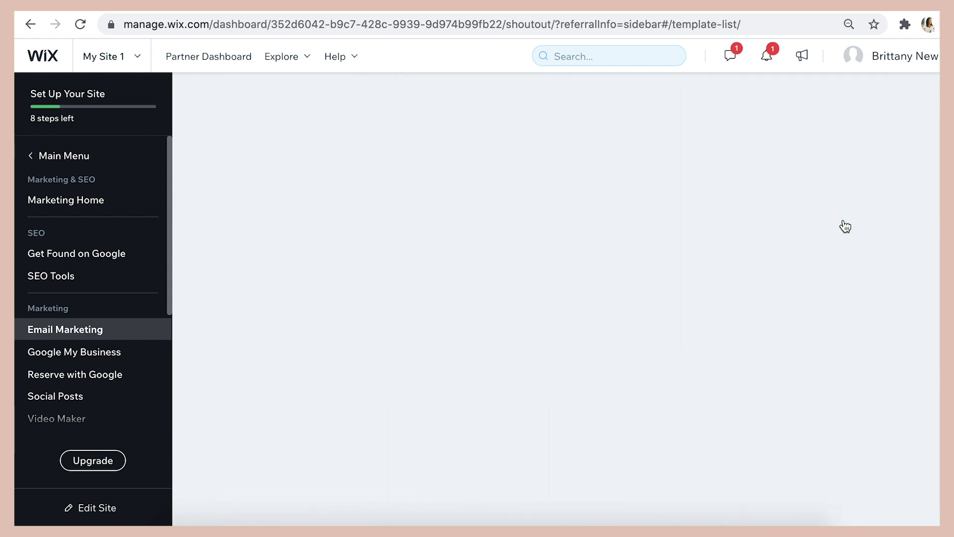
scroll(603, 326, down, 14)
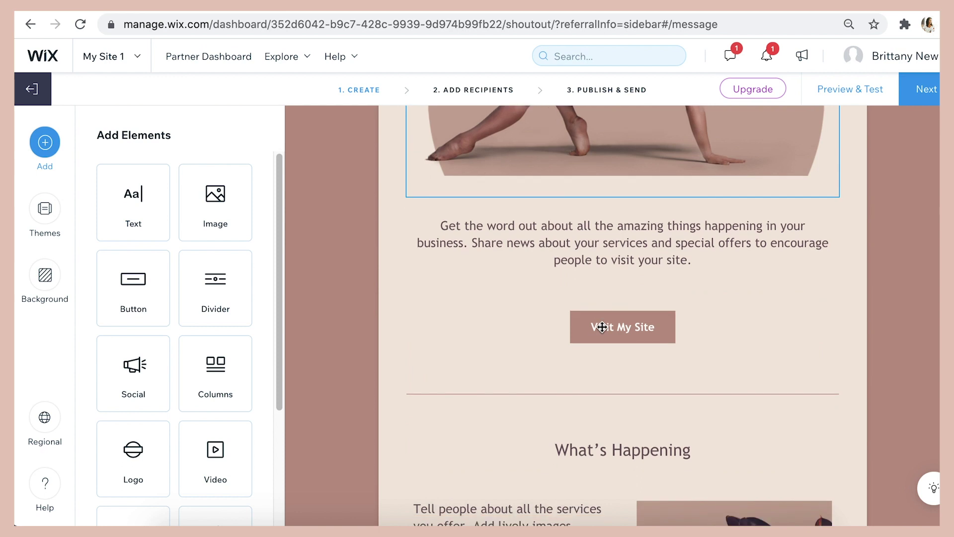
Select the All (3) contacts label as recipients and advance to Publish & Send
scroll(602, 327, down, 10)
click(919, 89)
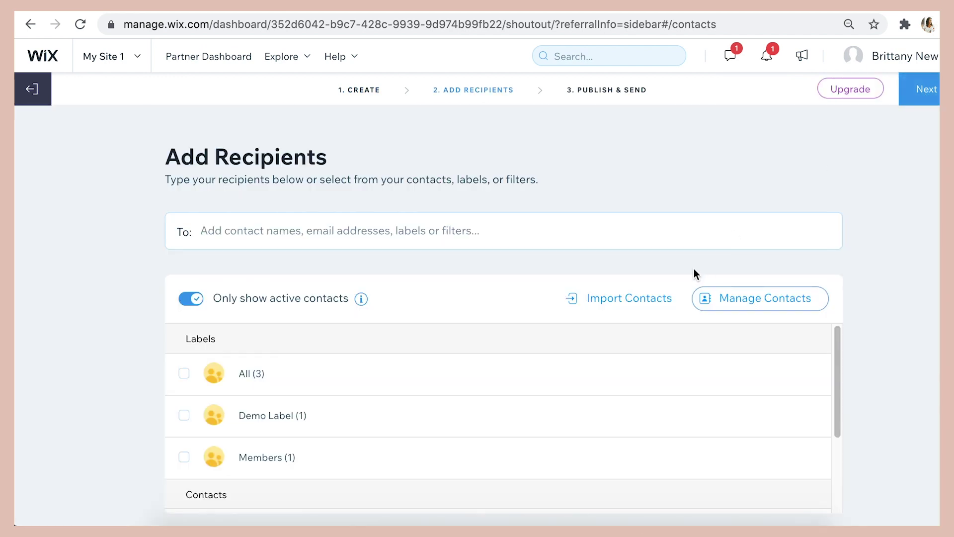
click(183, 377)
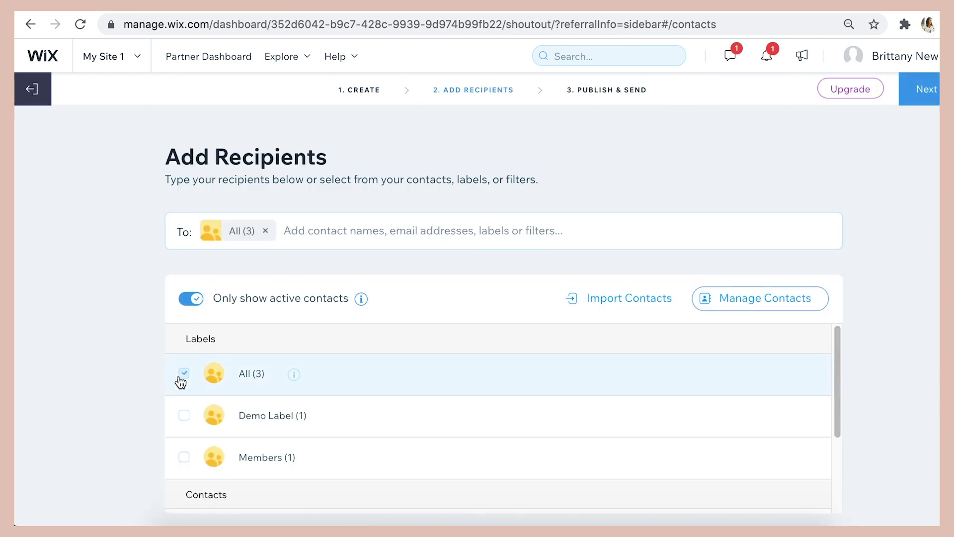
click(921, 89)
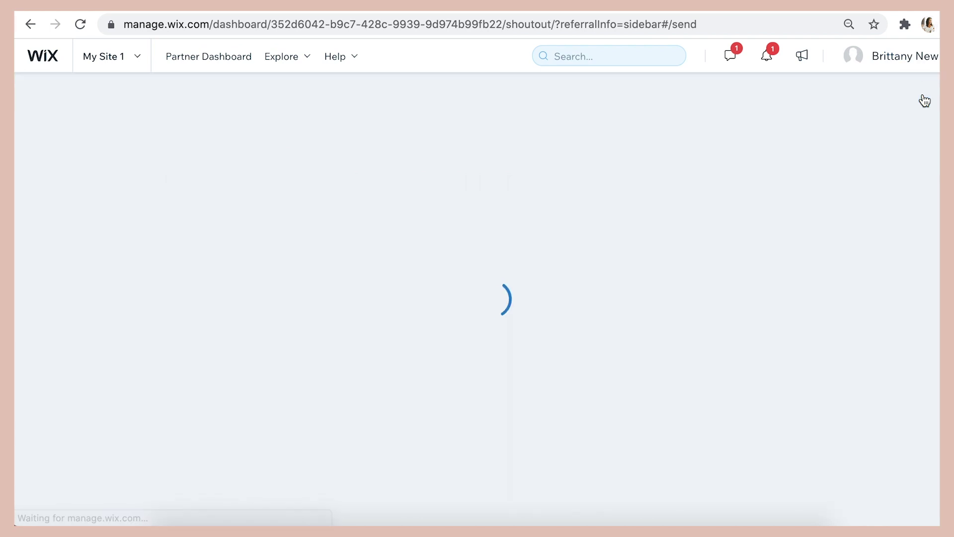
Bring up the Schedule Your Campaign dialog, which defaults to July 12, 2021, 05:49 PM
click(671, 469)
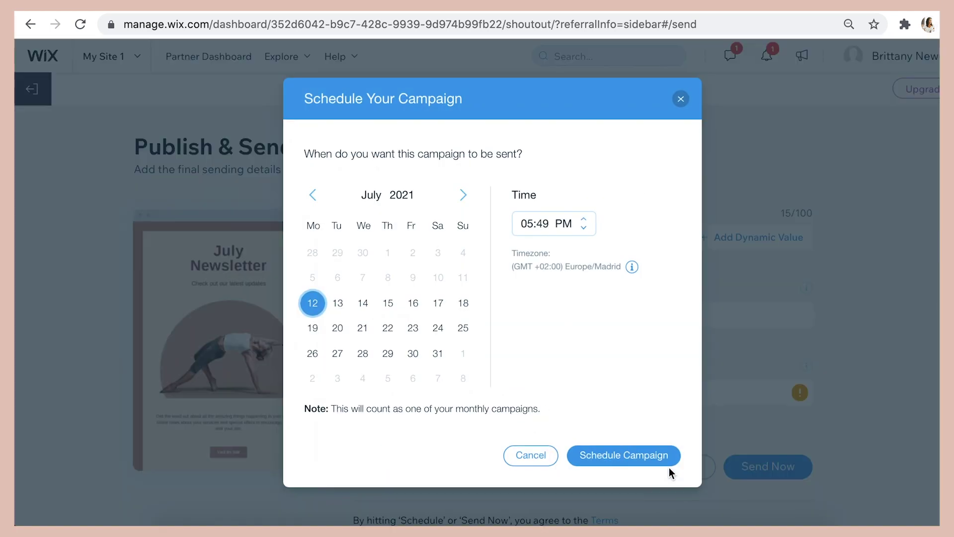